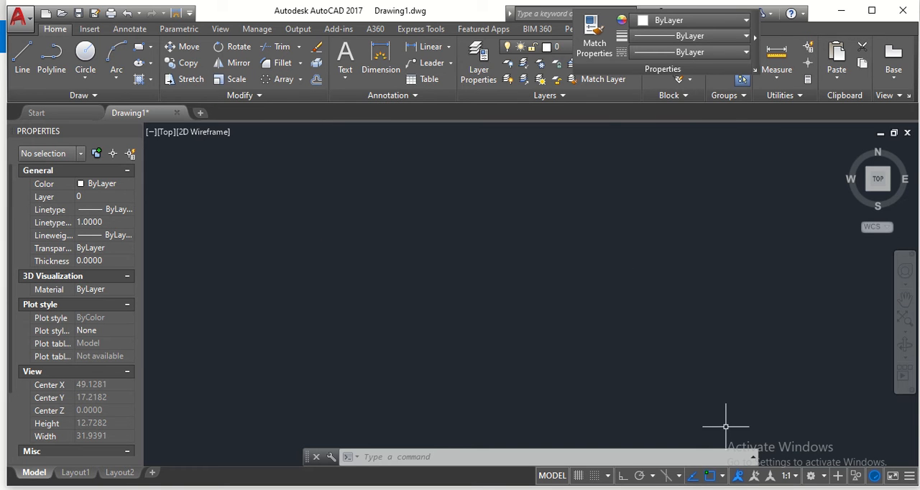
- Check the wheel reference drawing in Photos and, back in AutoCAD, draw a horizontal line with ortho mode on
key(alt+Tab)
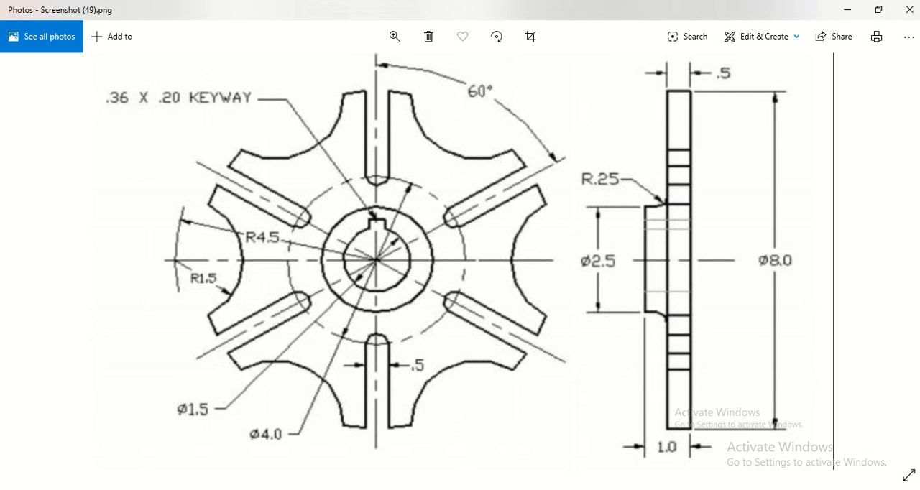
click(402, 488)
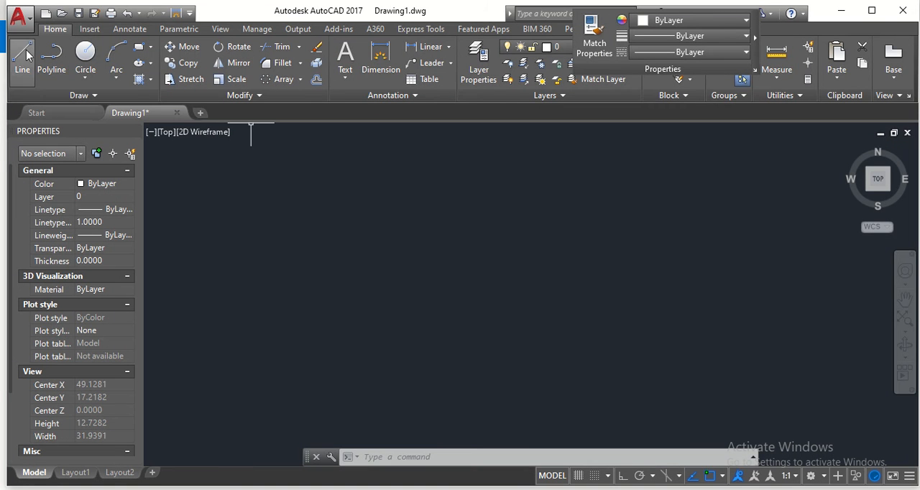
click(24, 55)
click(366, 259)
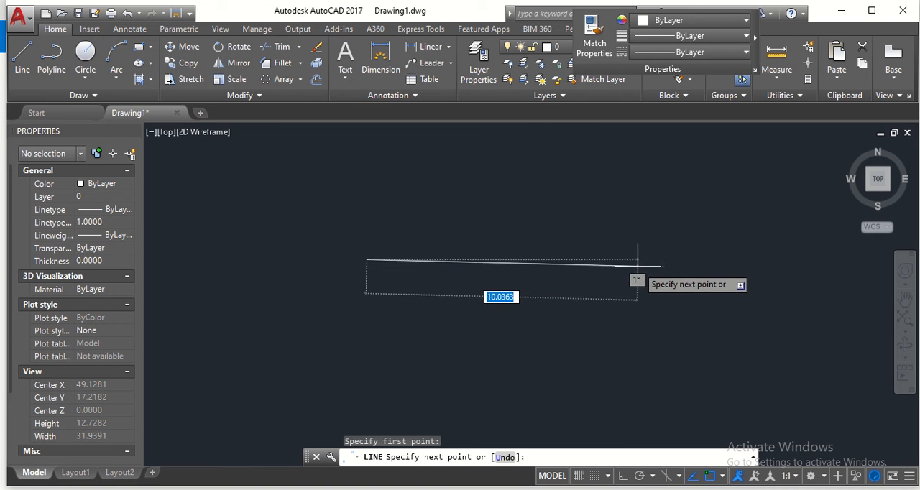
click(622, 475)
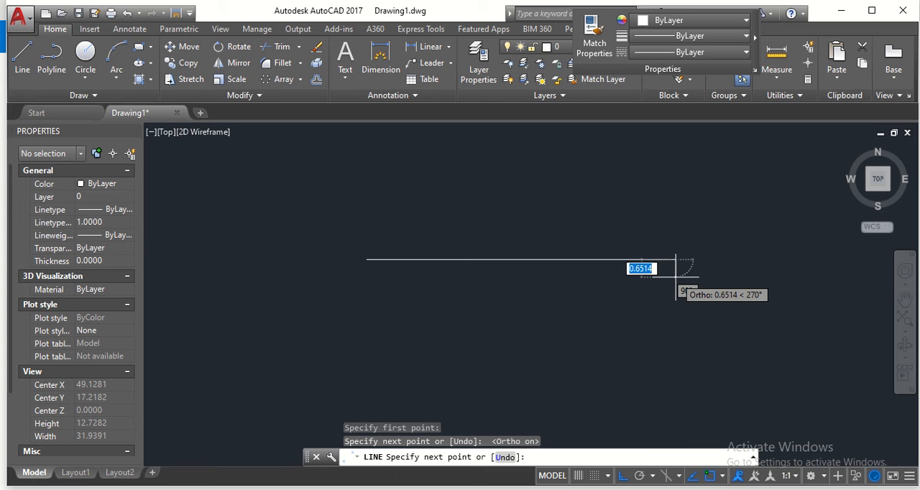
key(Escape)
click(483, 133)
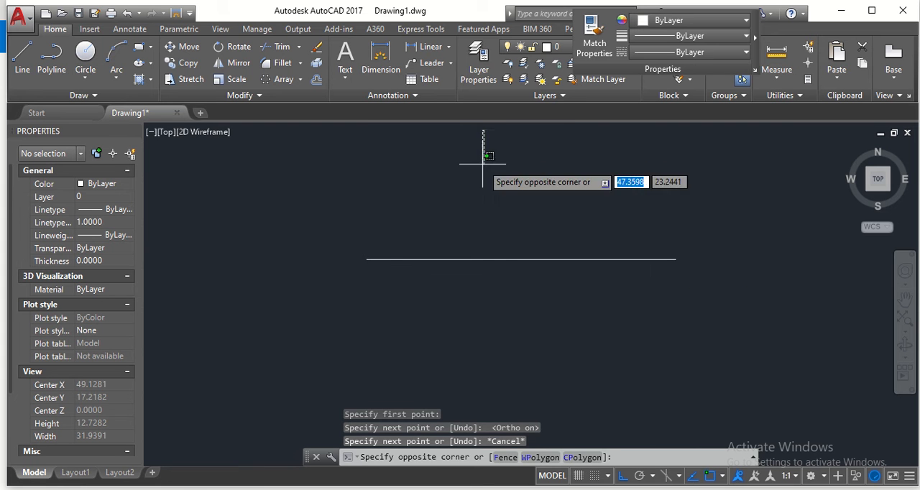
key(Escape)
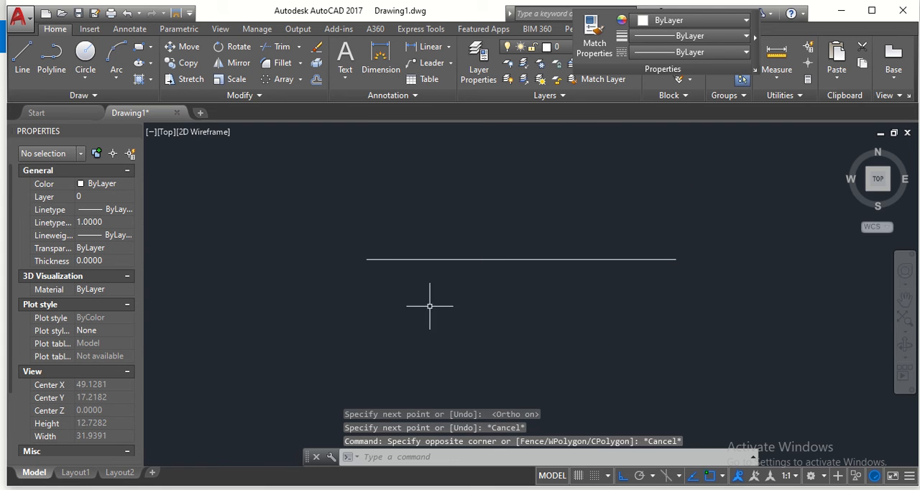
- Draw a vertical line crossing the horizontal line, extending above and below it
click(22, 56)
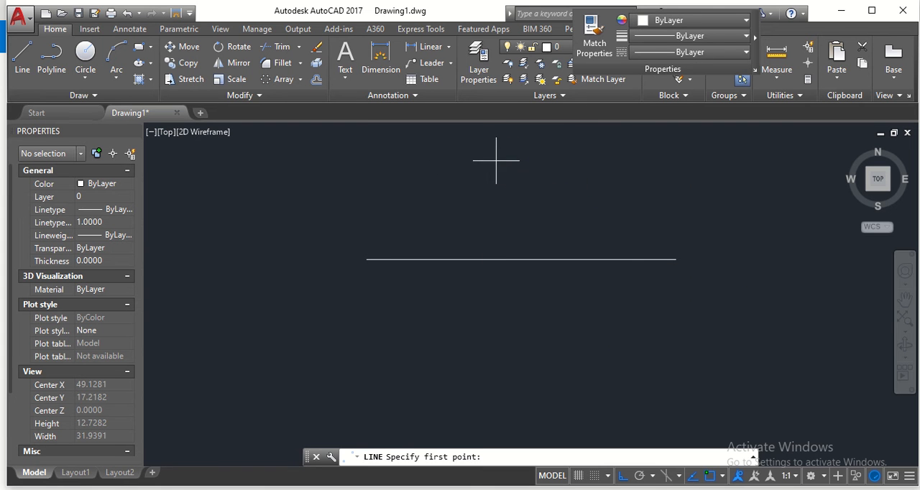
click(496, 161)
click(496, 374)
key(Escape)
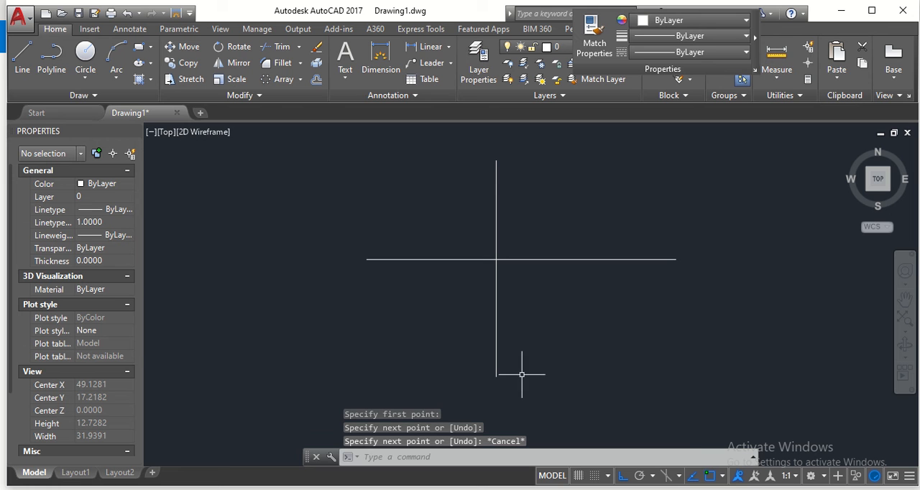
- Change the linetype of both crossing lines to CENTER
click(496, 224)
click(569, 259)
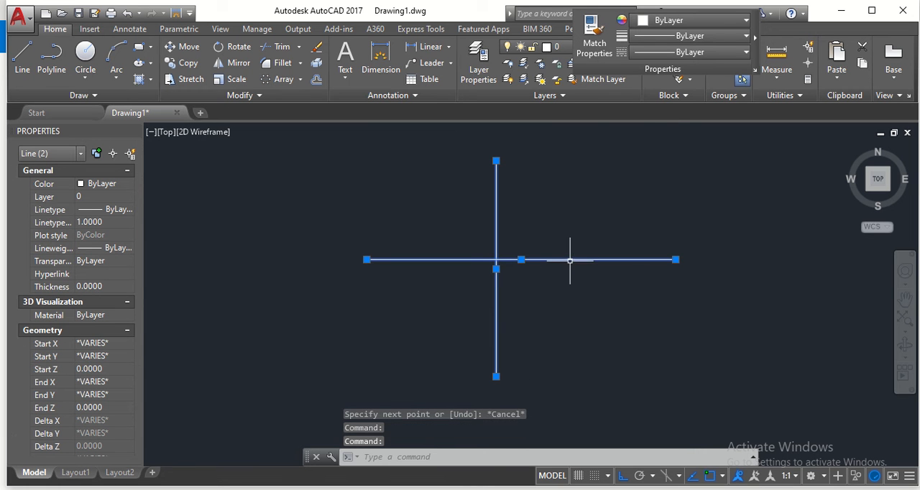
click(716, 53)
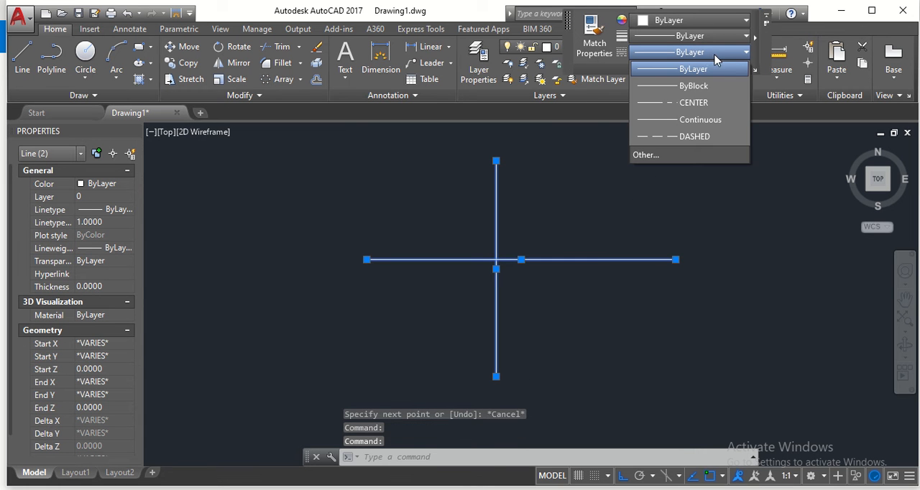
click(697, 107)
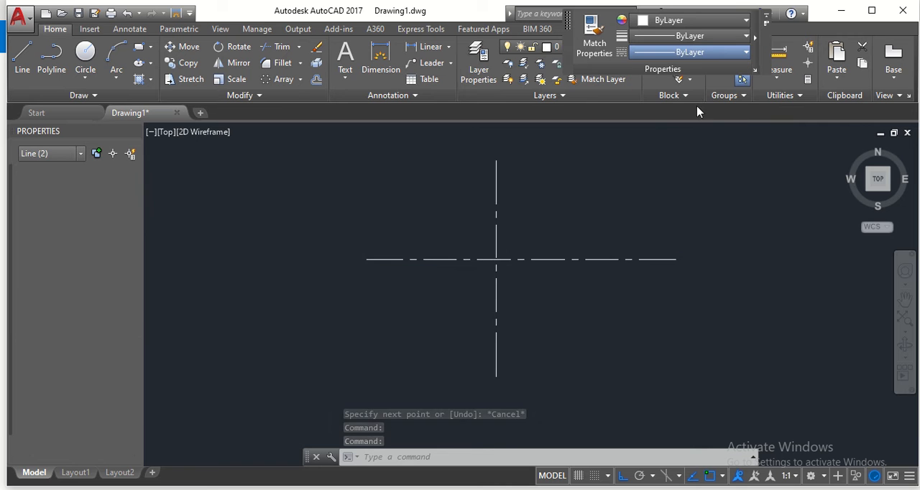
scroll(566, 212, up, 2)
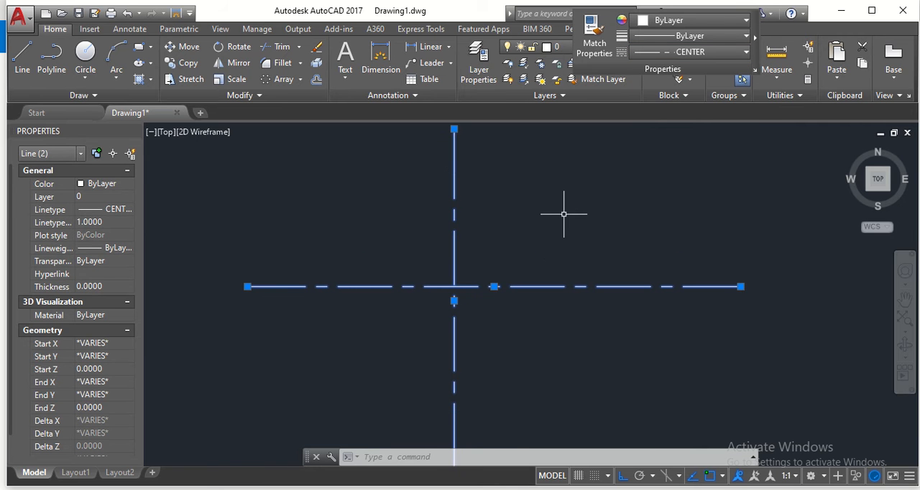
key(Escape)
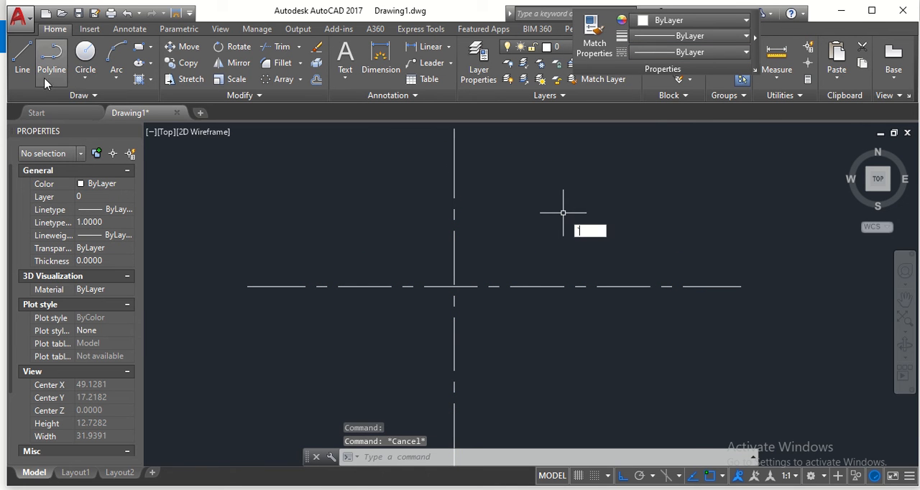
- Draw a circle of diameter 8 centred on the intersection of the two centre lines
click(88, 79)
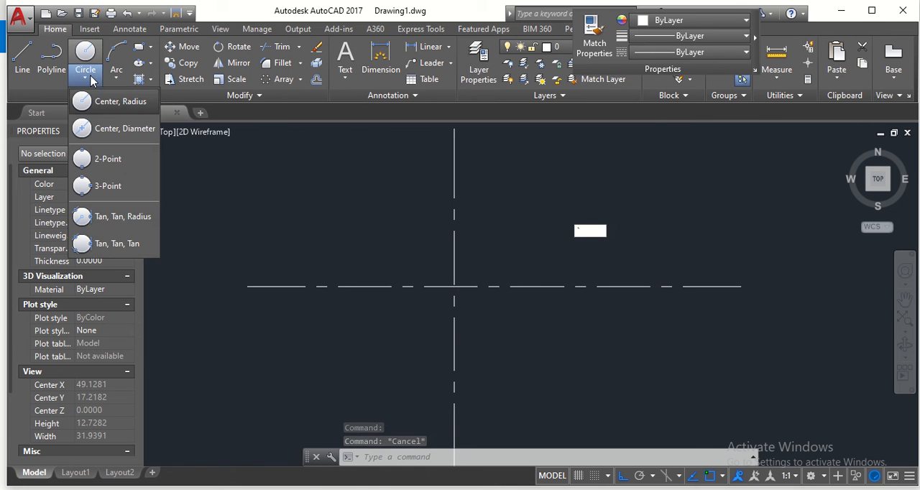
click(115, 129)
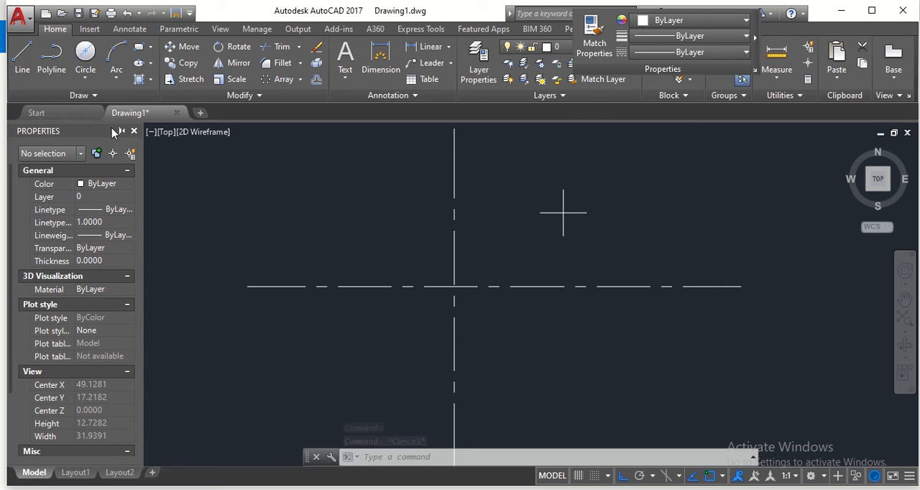
click(453, 286)
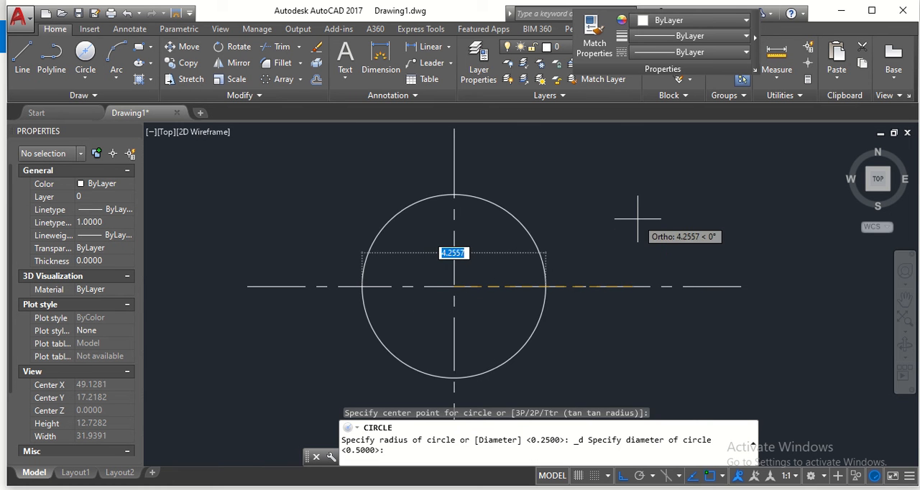
text(8)
key(Return)
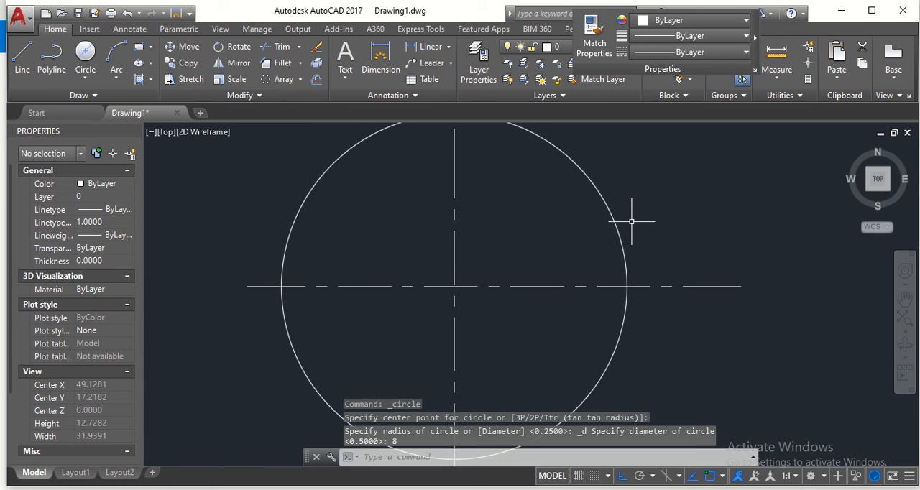
- Draw a concentric circle of diameter 9 around the same centre-line intersection
click(85, 51)
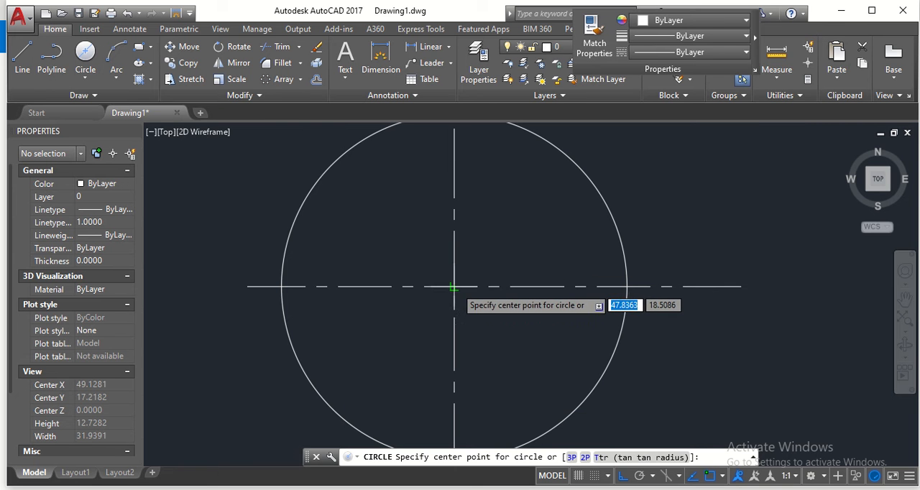
click(454, 287)
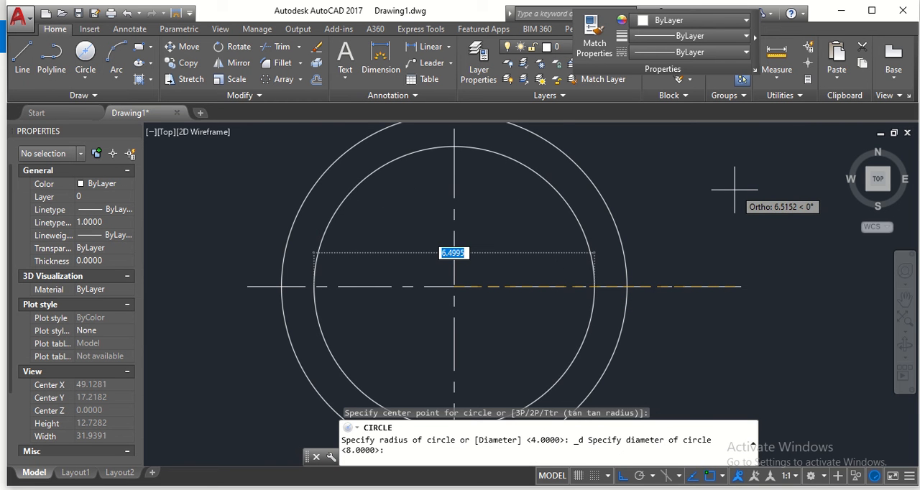
text(9)
key(Return)
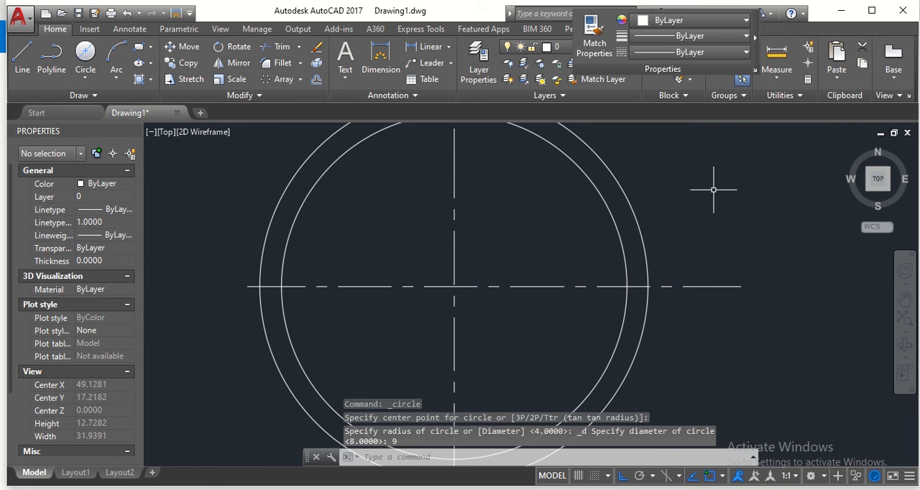
key(Escape)
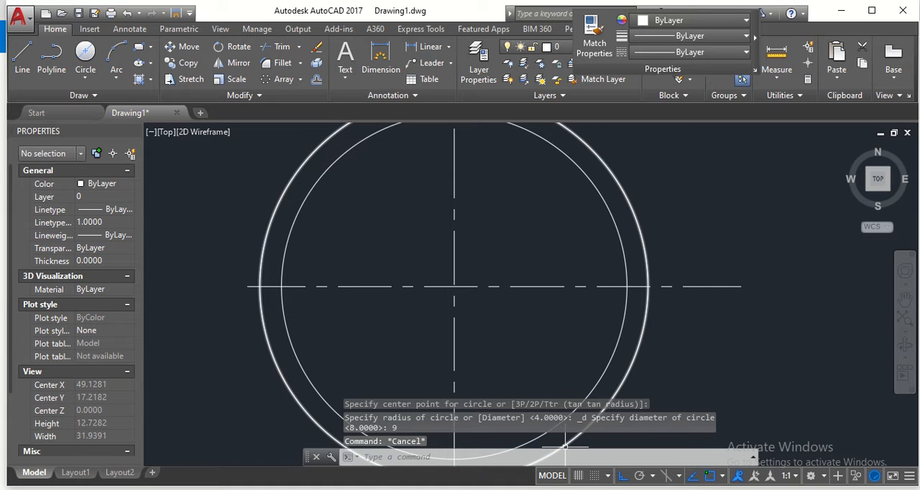
- Check the reference drawing in Photos and, back in AutoCAD, draw a concentric bore circle of diameter 1.5 at the centre-line intersection
key(alt+Tab)
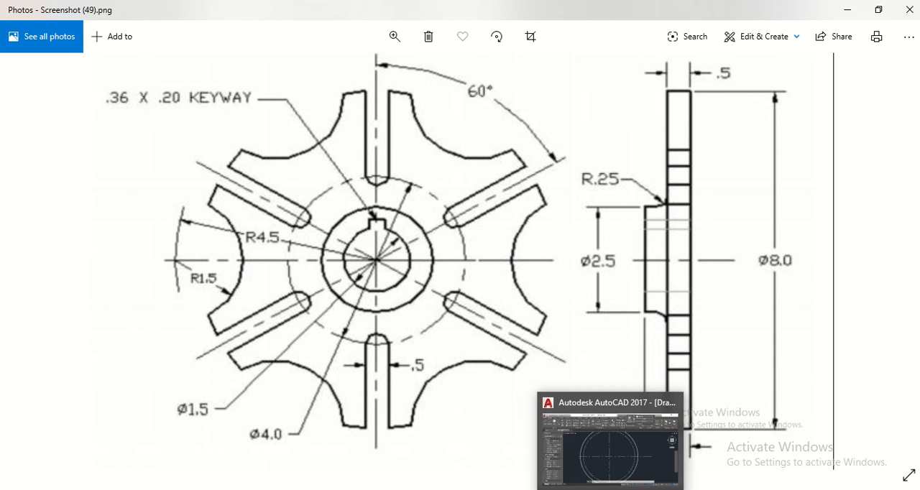
click(610, 489)
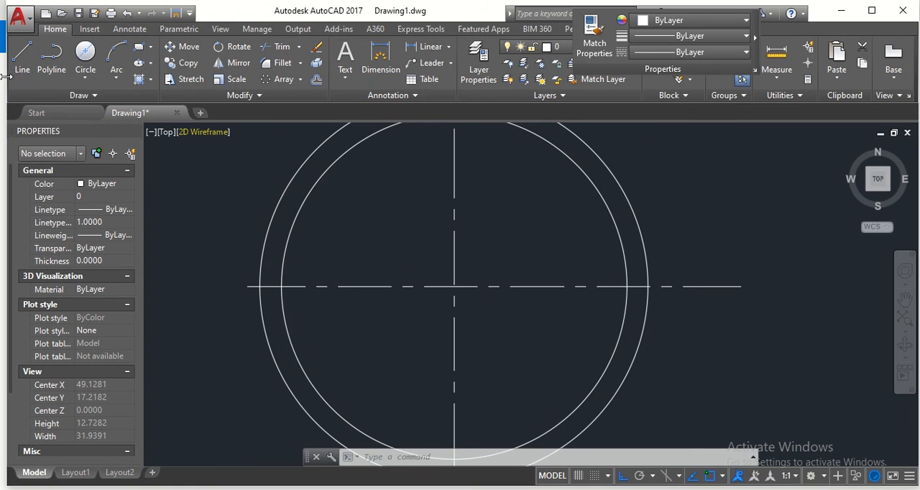
click(84, 64)
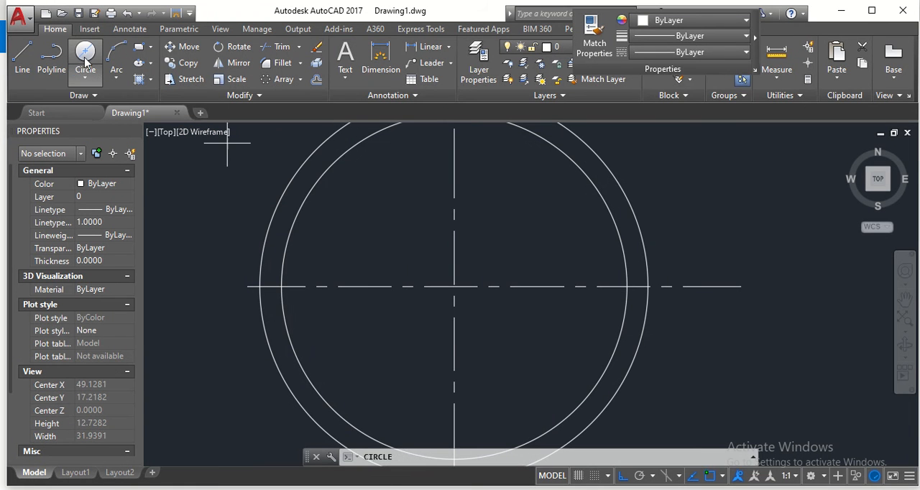
click(453, 287)
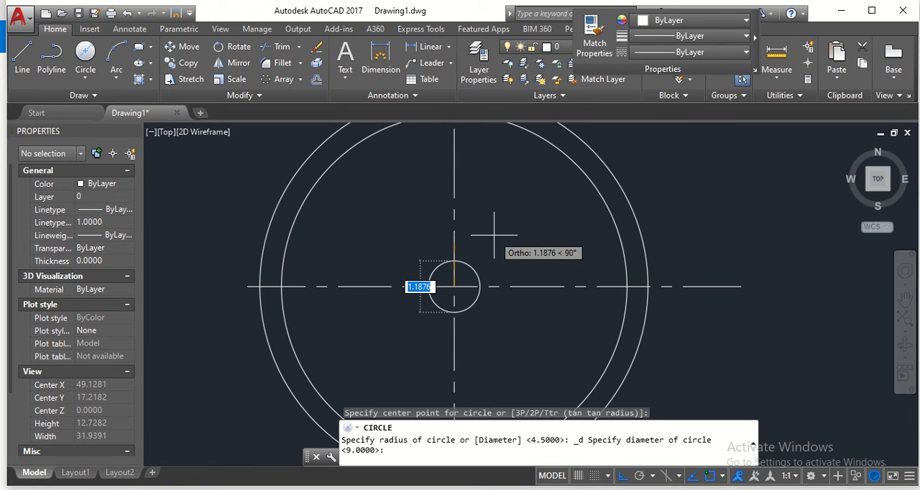
text(1.5)
key(Return)
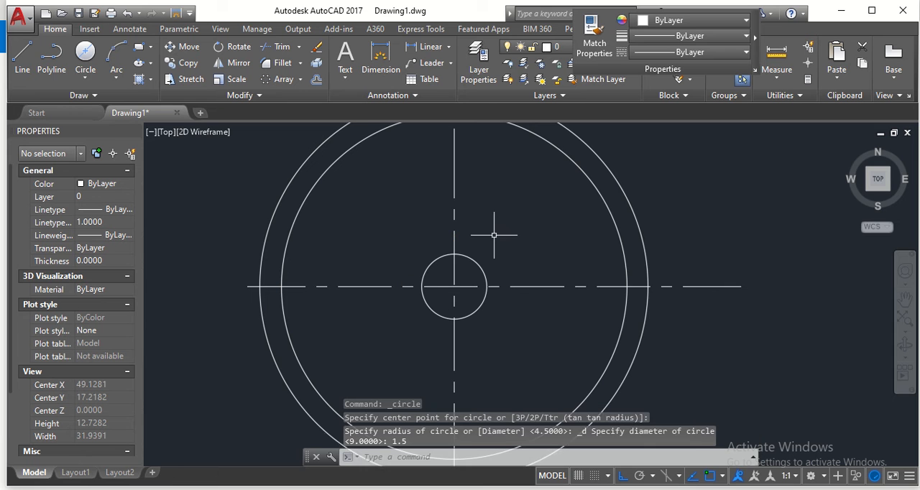
- Draw a concentric hub circle of diameter 2.5 around the bore circle
click(93, 57)
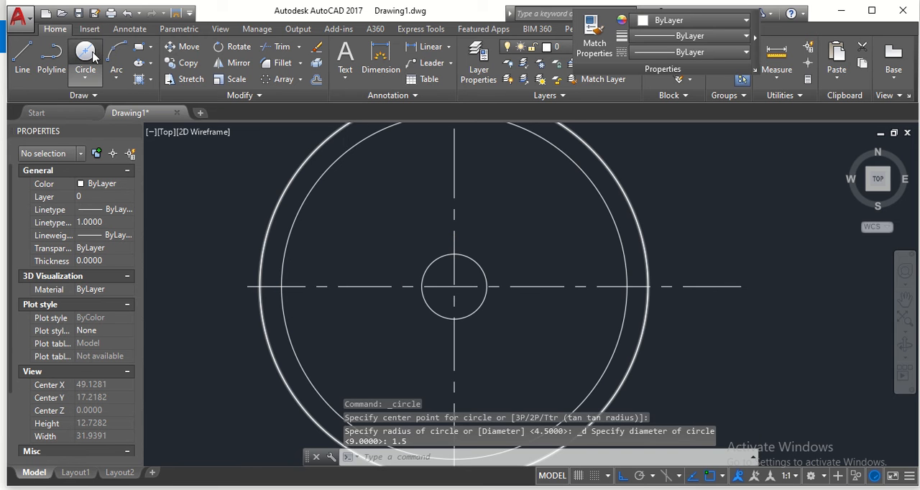
click(453, 286)
text(2.5)
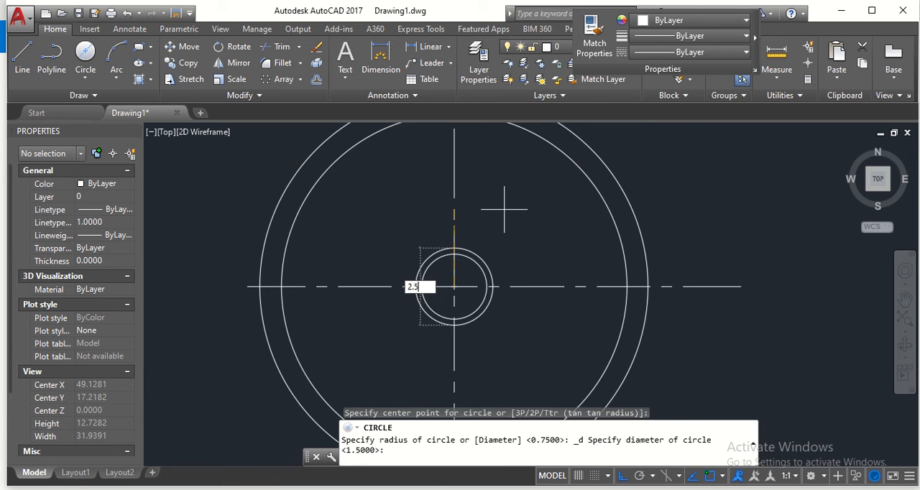
key(Return)
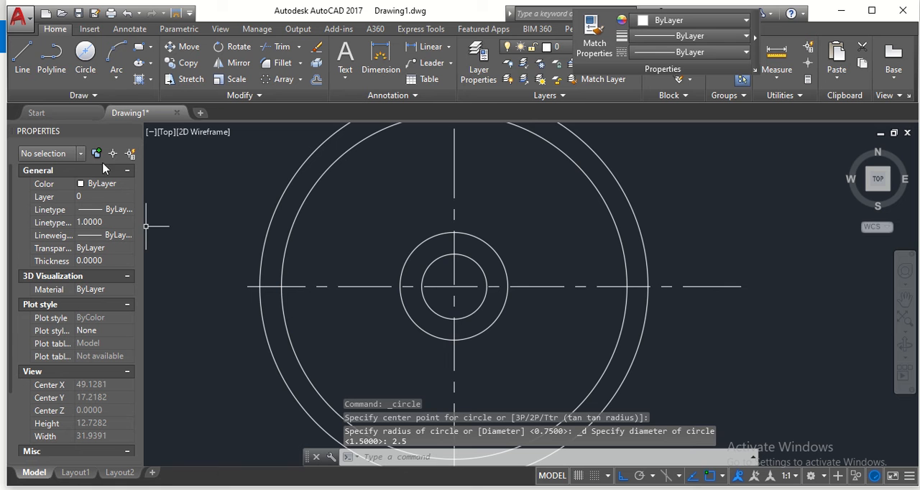
- Draw a concentric circle of diameter 4.5 around the hub circle
click(85, 57)
click(454, 286)
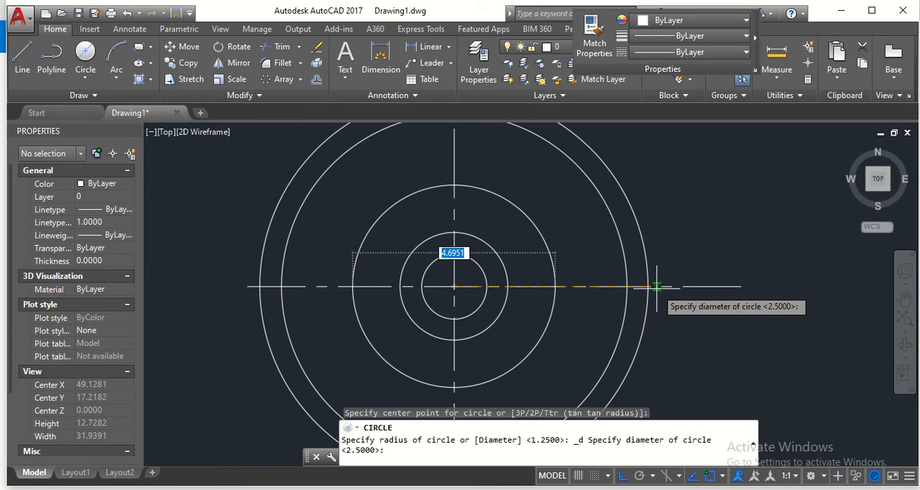
text(4.5)
key(Return)
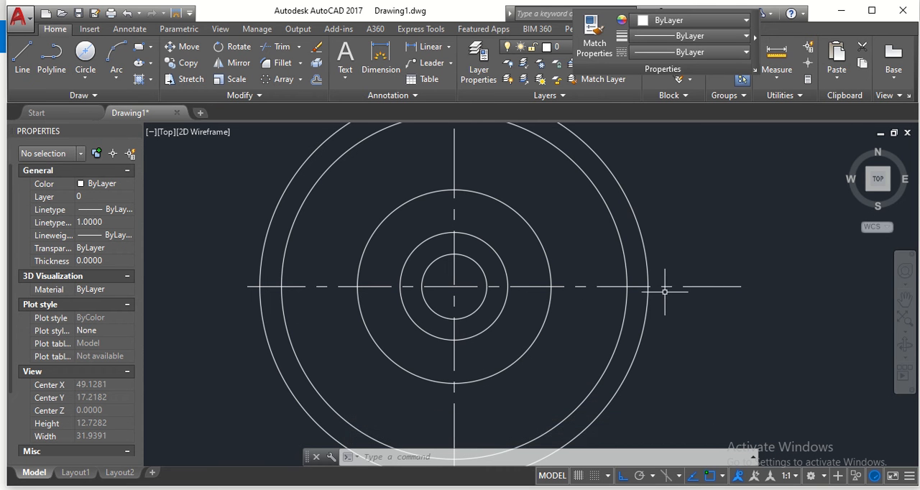
- With ortho mode off, draw a line 7 units long at 30° from the centre-line intersection
click(22, 56)
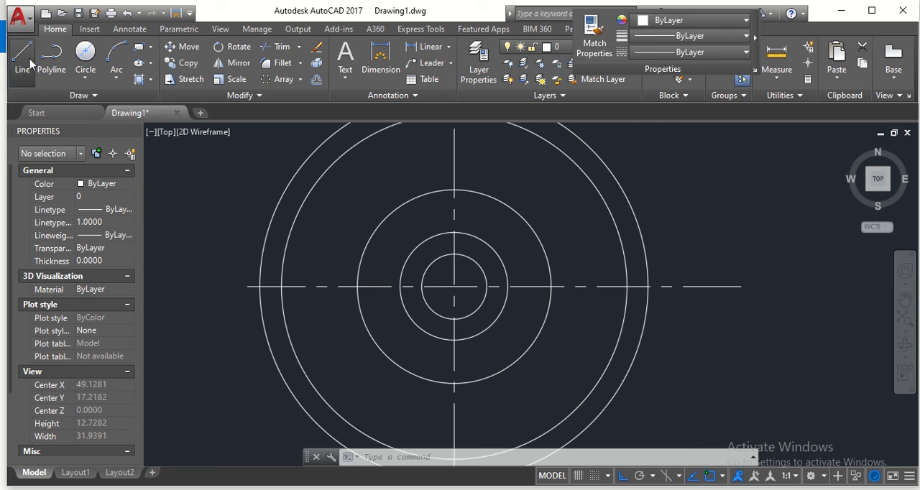
click(454, 287)
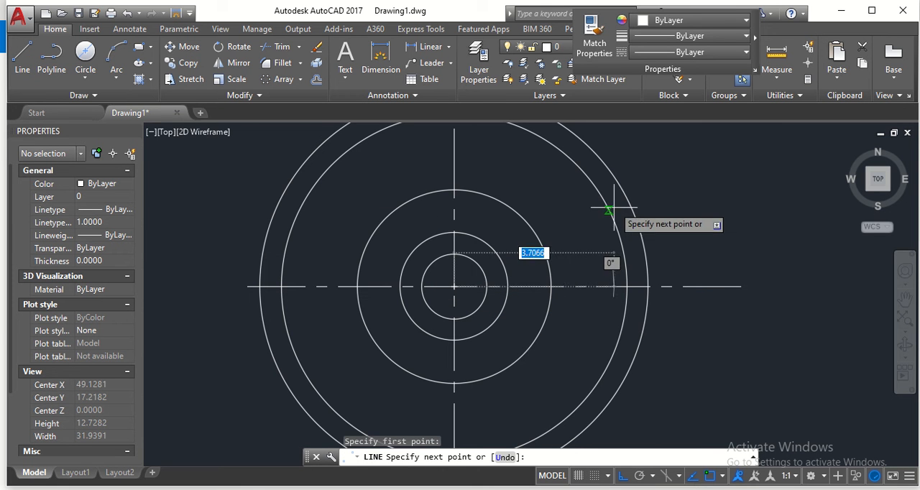
click(623, 476)
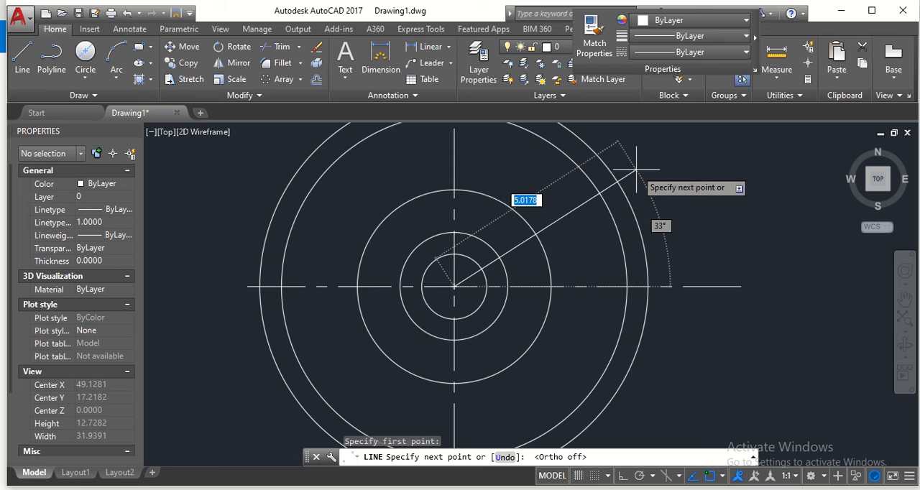
text(@)
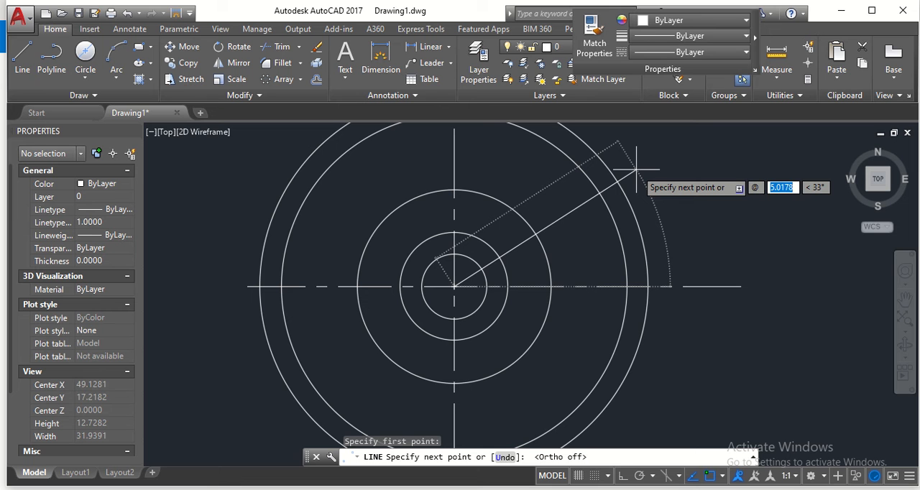
text(7)
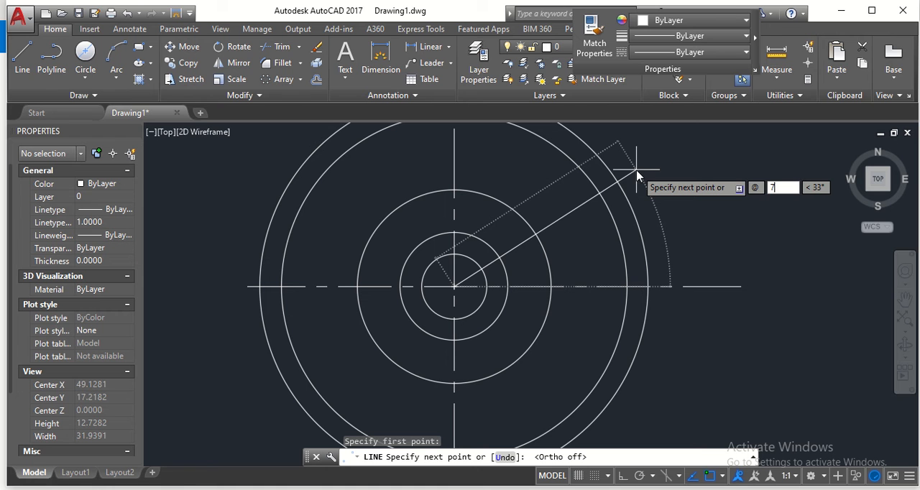
key(Tab)
text(30)
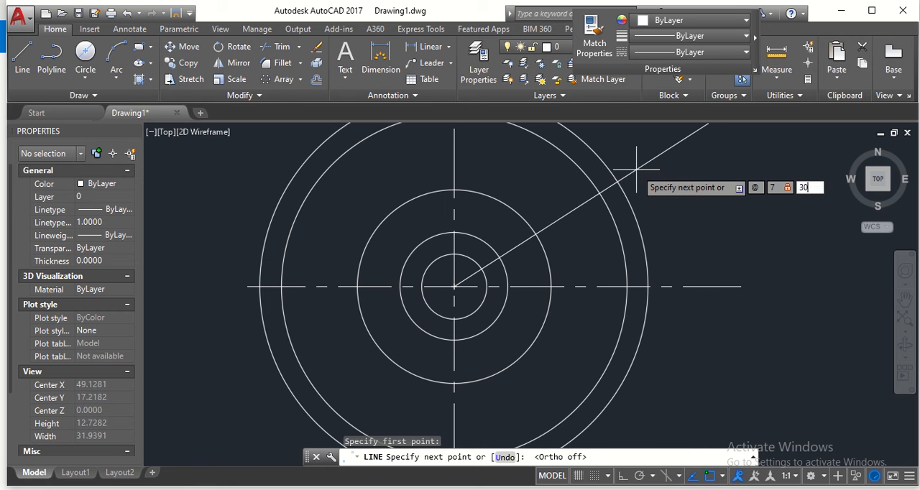
key(Return)
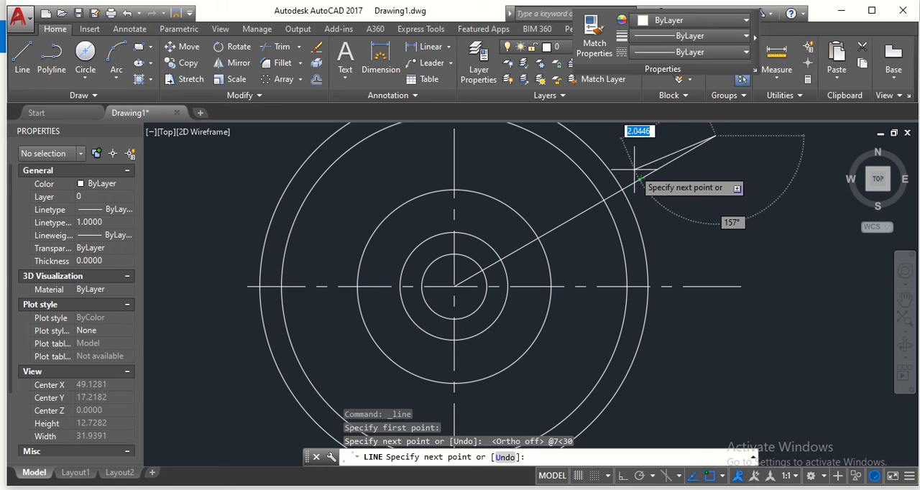
key(Escape)
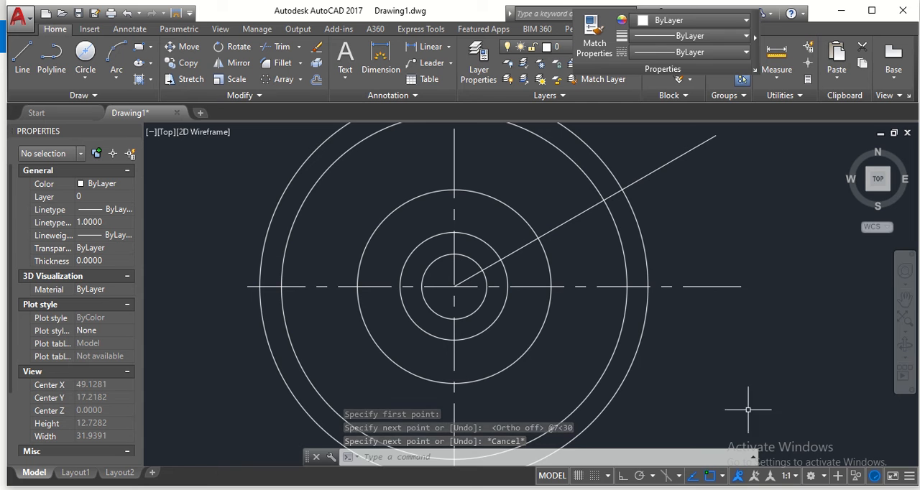
- Check the reference in Photos and, back in AutoCAD, draw a circle of radius 1.5 at the outermost circle's right-hand crossing with the horizontal centre line
key(alt+Tab)
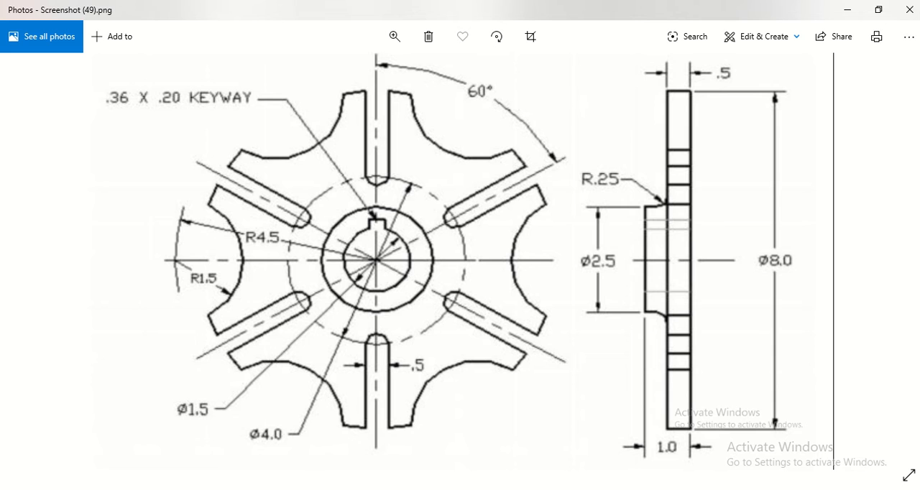
key(alt+Tab)
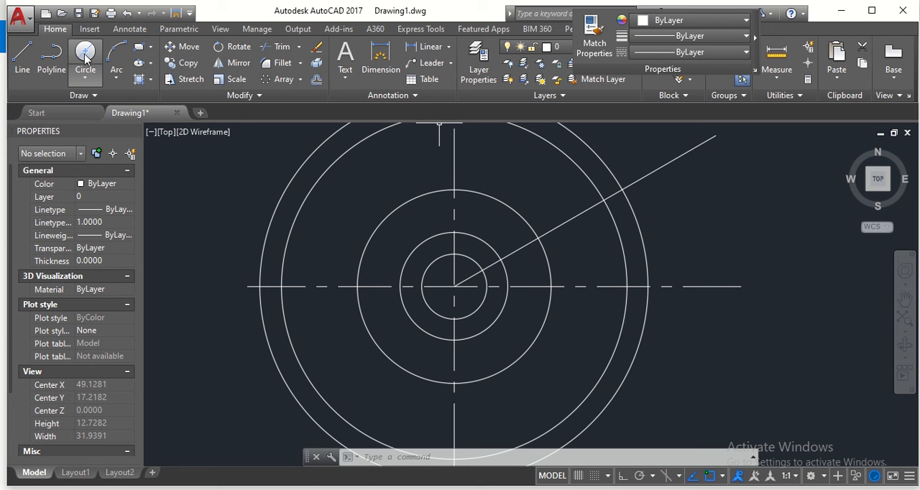
click(85, 78)
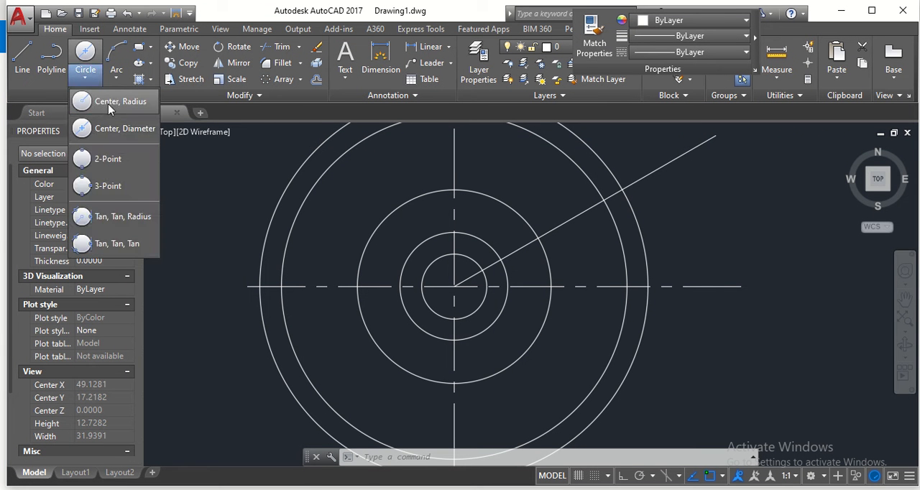
click(109, 104)
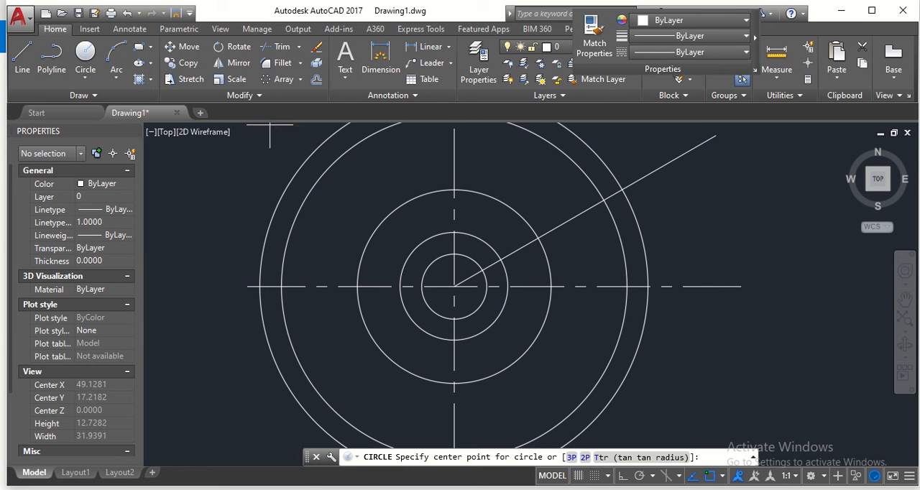
click(648, 287)
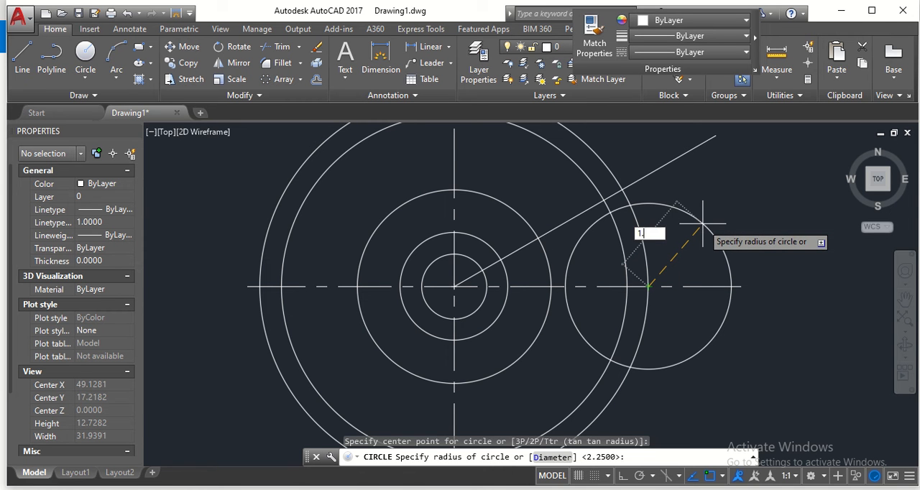
key(Return)
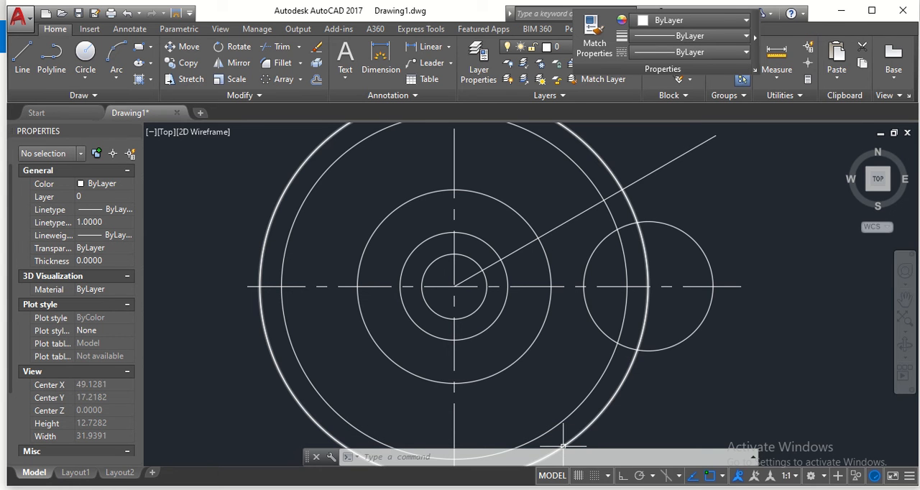
- Check the slot width on the reference in Photos and, back in AutoCAD, offset the 30° line by 0.25 to both sides
click(566, 489)
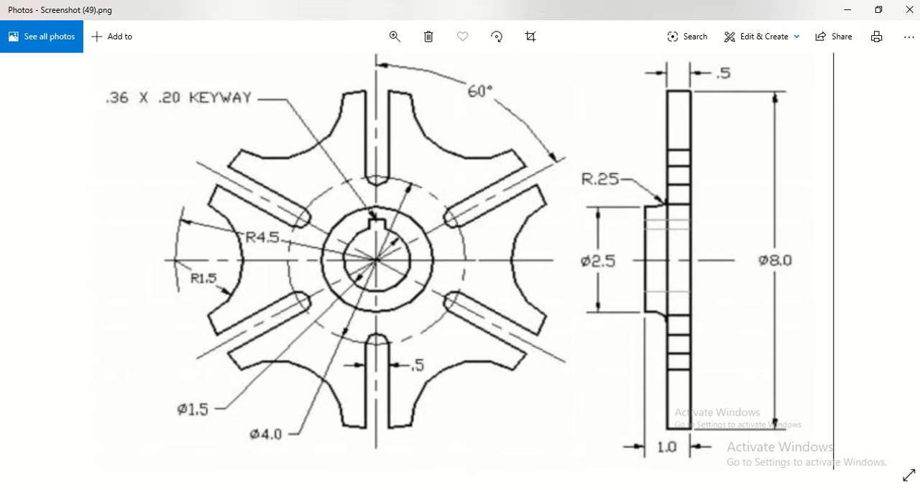
click(607, 489)
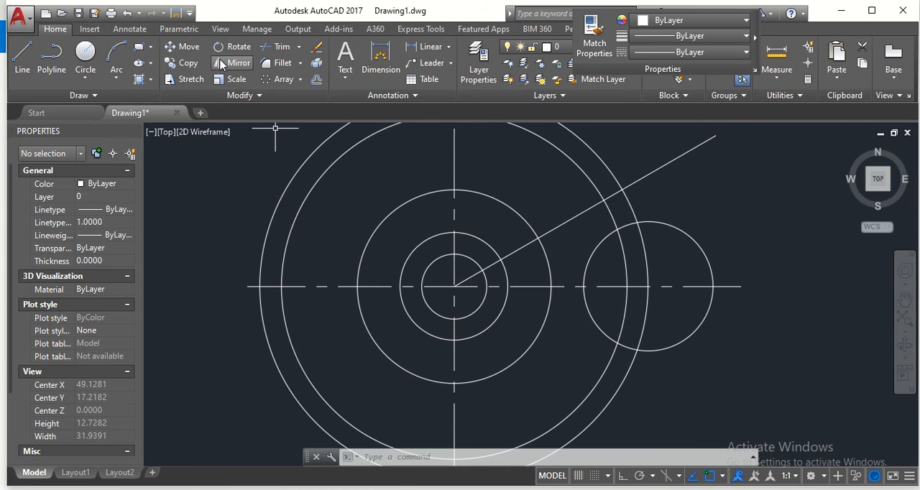
click(316, 81)
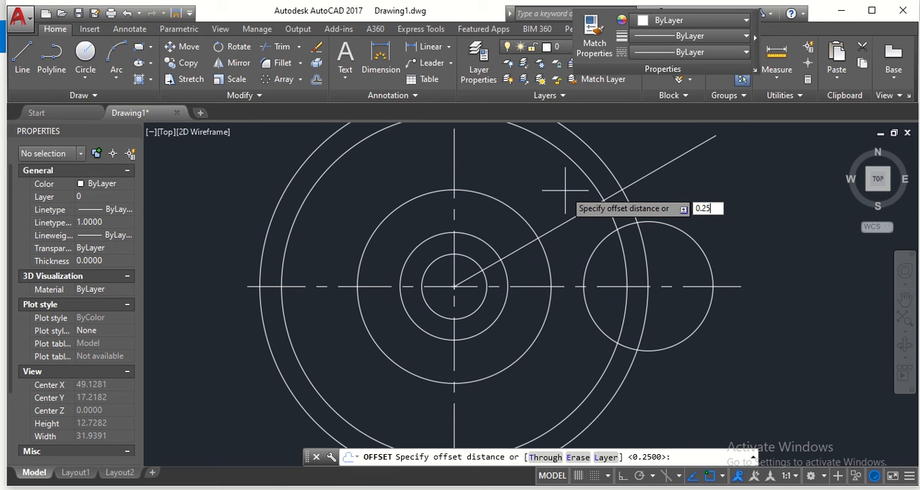
key(Return)
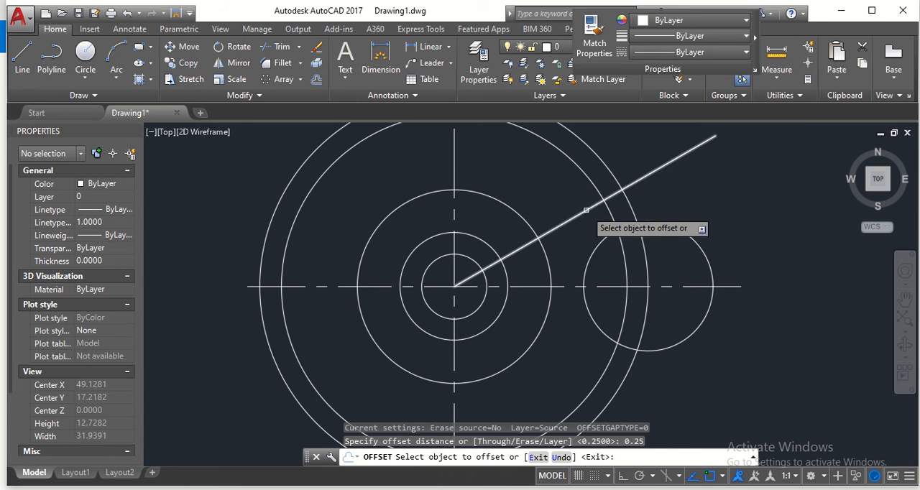
click(582, 211)
click(576, 205)
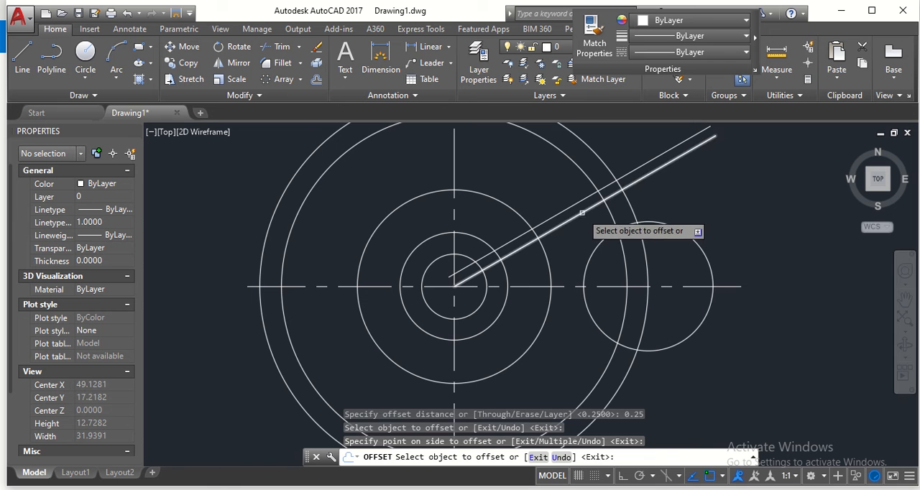
click(583, 215)
click(590, 230)
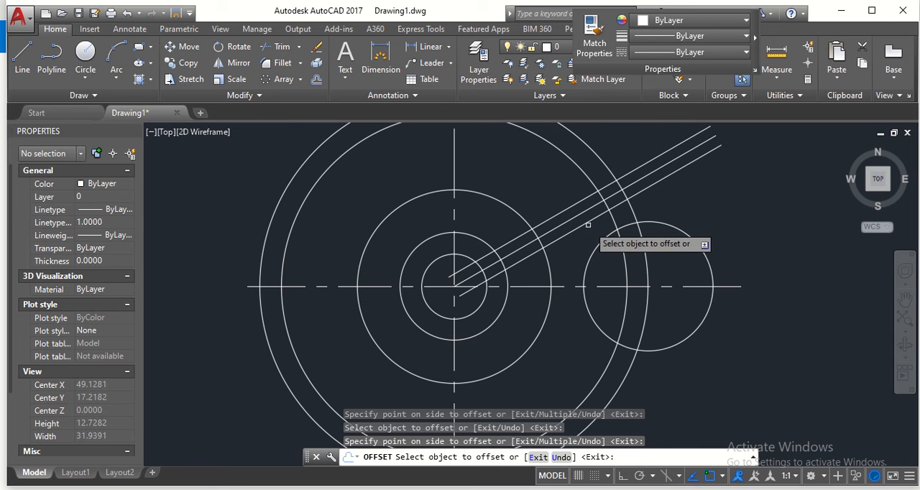
key(Escape)
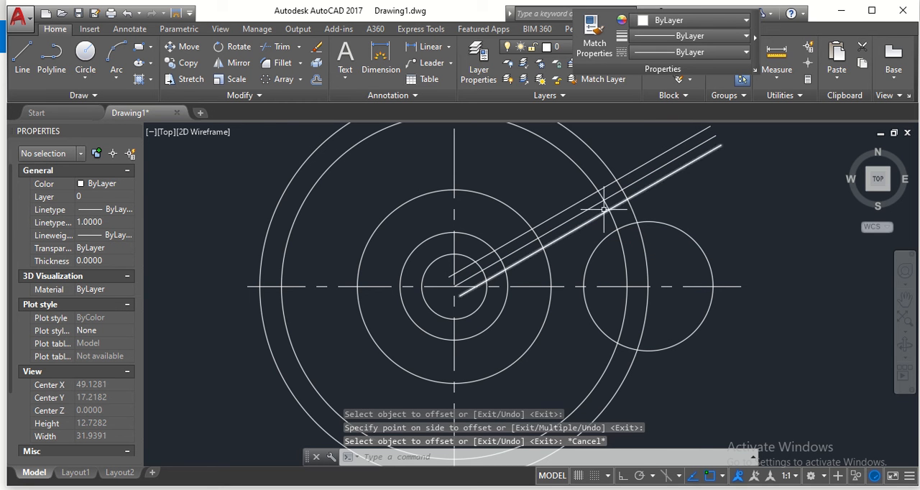
- Draw a slot-end circle of radius 0.25 where the 30° line crosses the circle of diameter 4.5
click(80, 76)
click(88, 95)
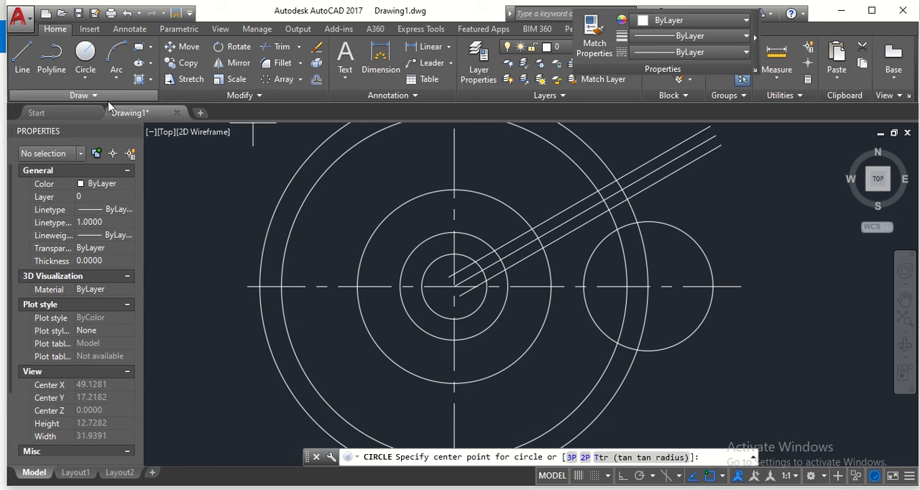
scroll(543, 251, up, 4)
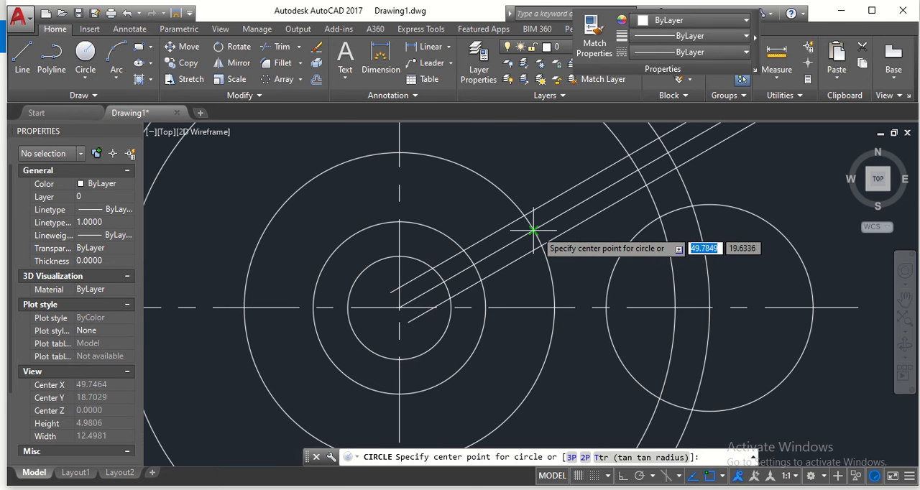
click(533, 230)
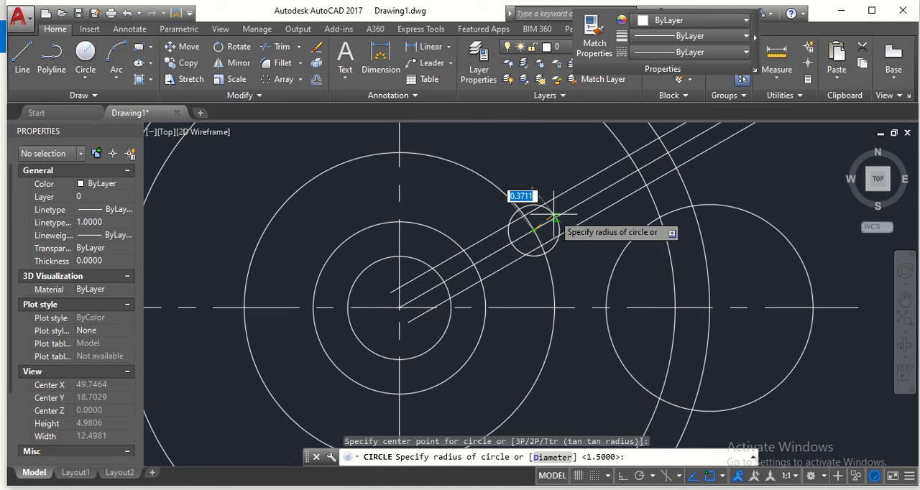
text(0.25)
key(Return)
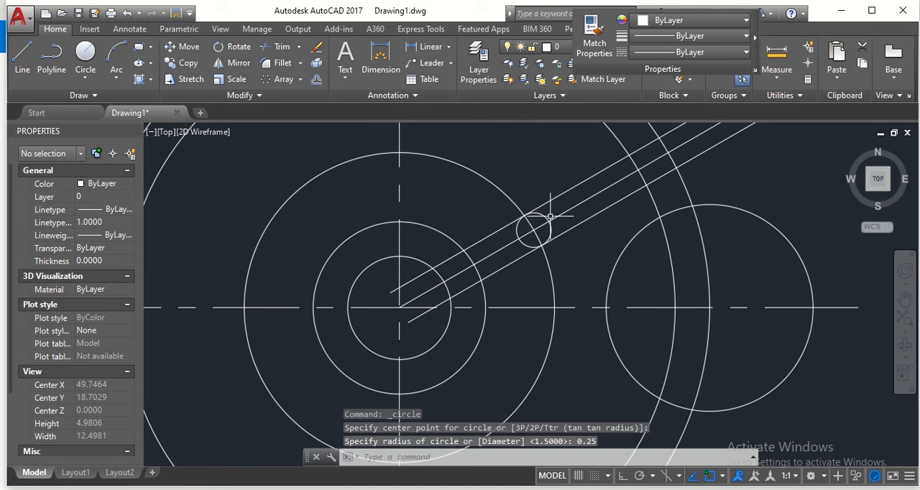
key(Escape)
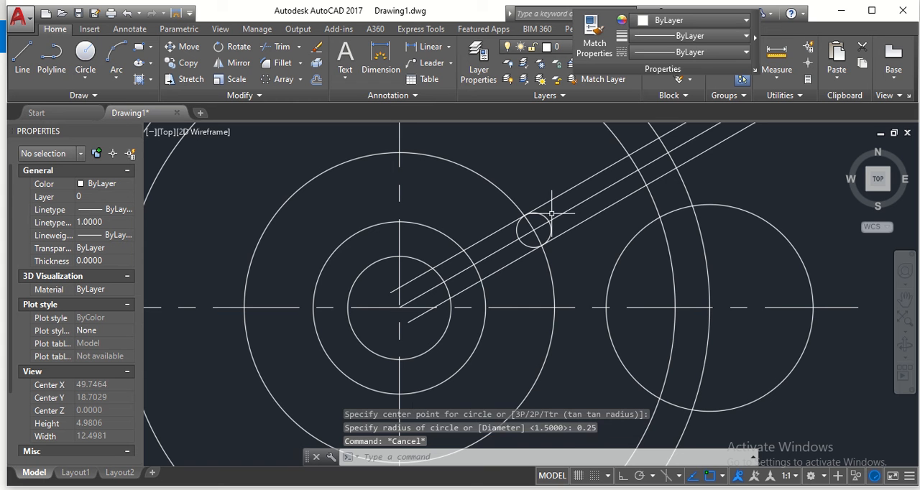
scroll(760, 203, down, 2)
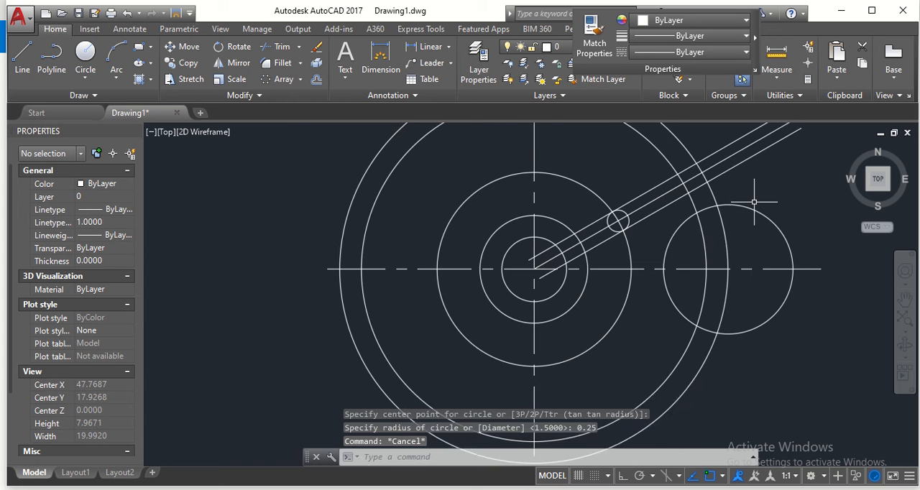
mouse_move(753, 202)
middle_down()
mouse_move(678, 228)
mouse_move(621, 226)
middle_up()
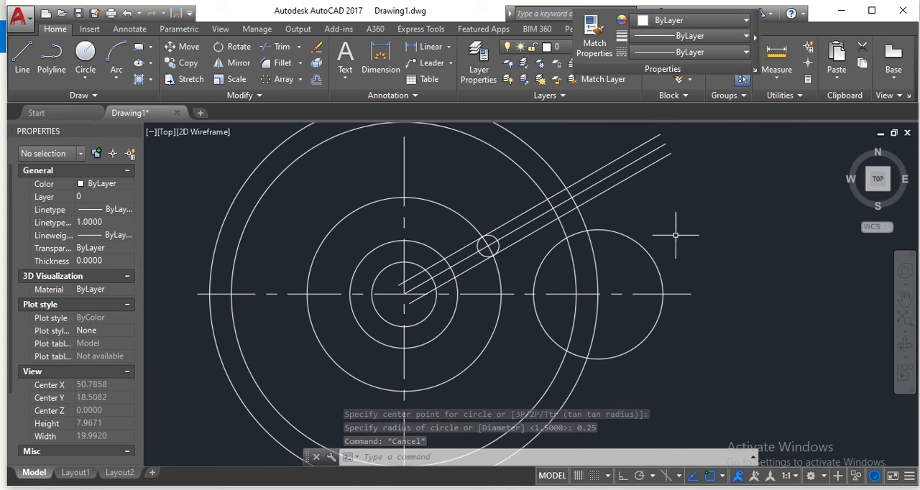
mouse_move(675, 234)
middle_down()
mouse_move(685, 222)
mouse_move(651, 240)
mouse_move(702, 228)
middle_up()
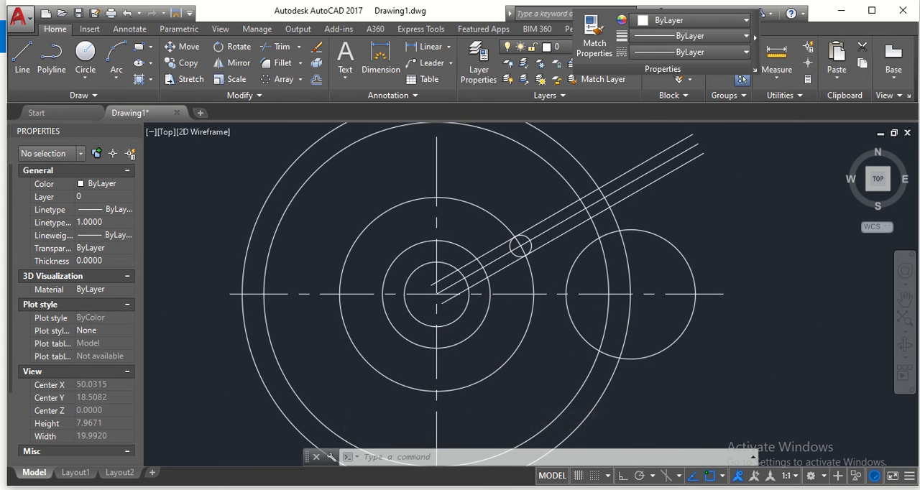
scroll(703, 228, down, 2)
middle_drag(735, 180, 684, 216)
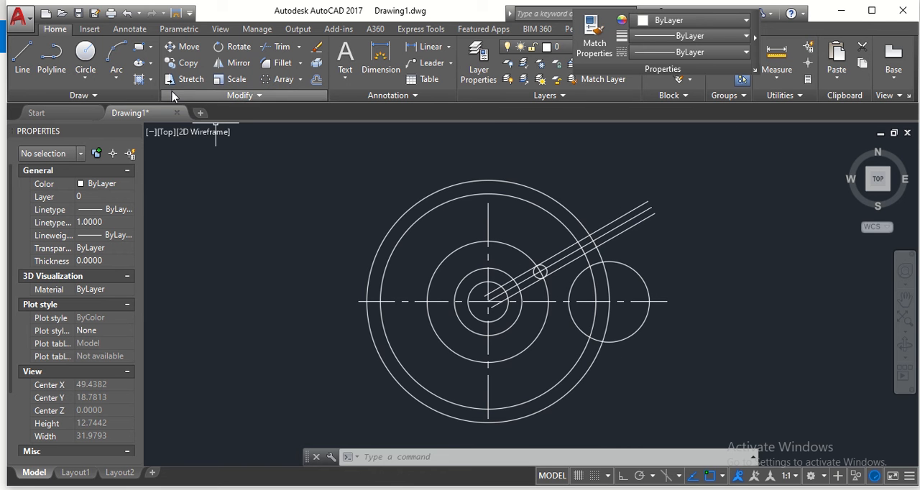
click(274, 50)
click(674, 150)
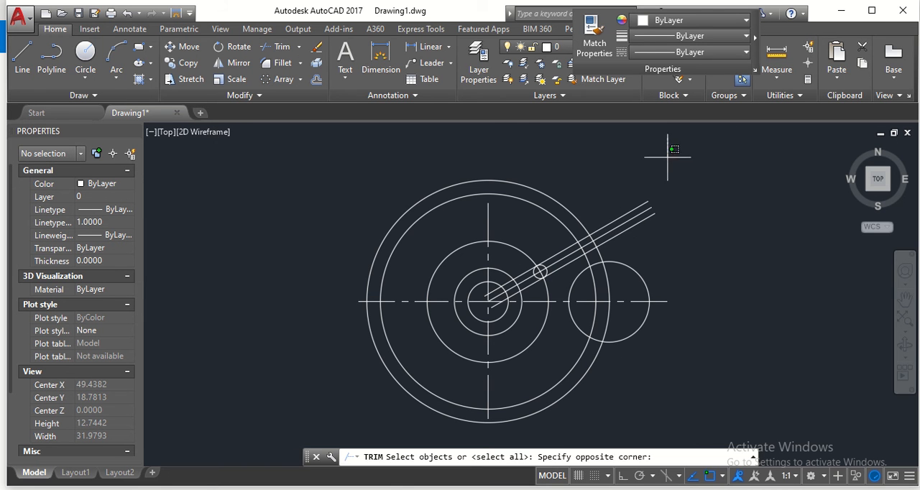
mouse_move(674, 149)
mouse_down()
mouse_move(703, 380)
mouse_move(392, 391)
mouse_move(381, 440)
mouse_move(260, 211)
mouse_up()
key(Return)
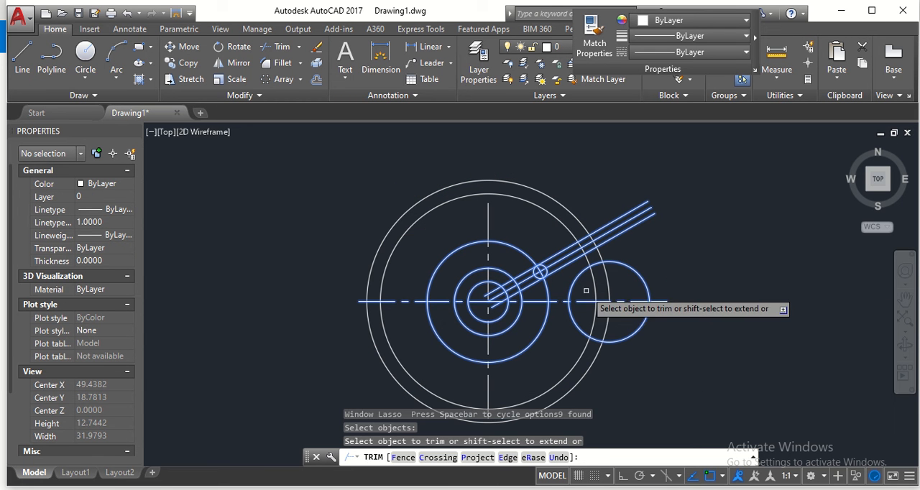
key(Escape)
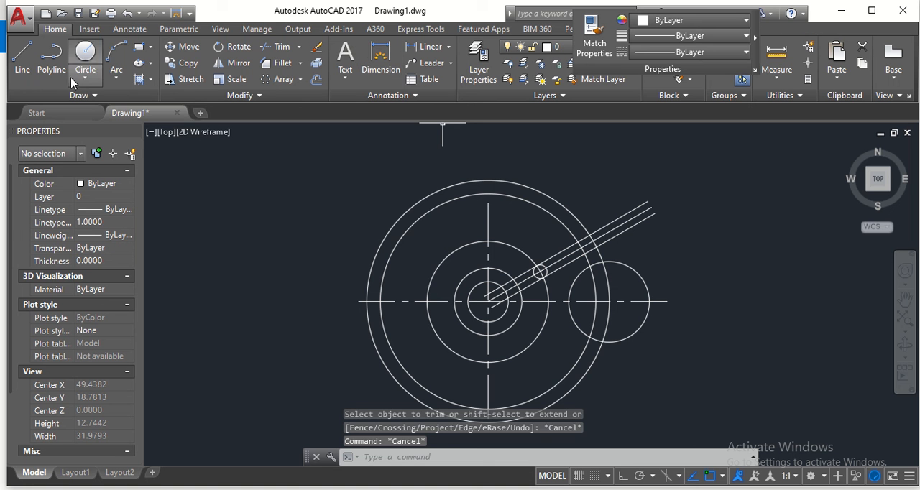
- Trim the radius 1.5 circle, using all objects as cutting edges, down to the concave arc inside the second-largest circle
click(265, 54)
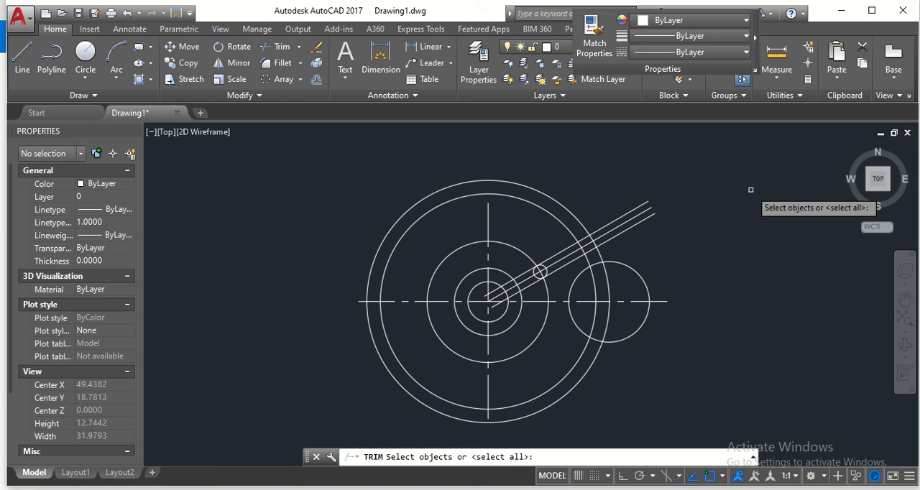
mouse_move(701, 143)
mouse_down()
mouse_move(711, 237)
mouse_move(697, 393)
mouse_move(435, 402)
mouse_move(267, 370)
mouse_move(295, 155)
mouse_move(288, 165)
mouse_up()
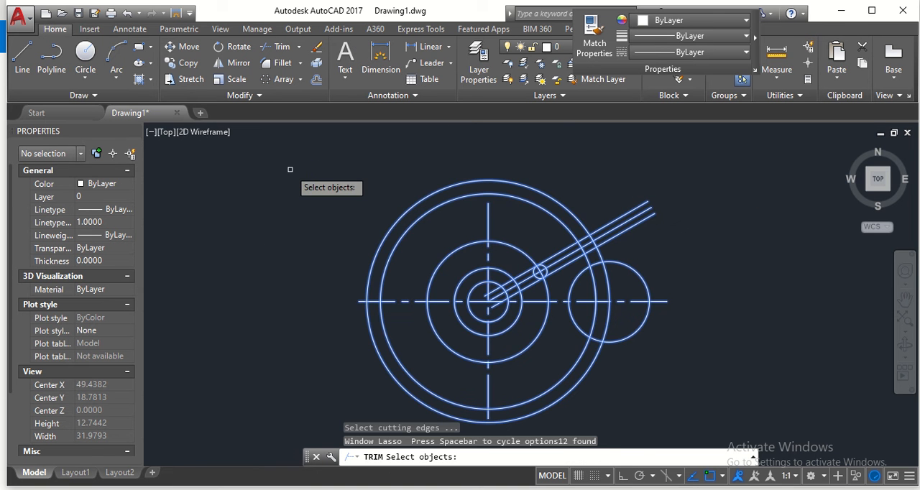
key(Return)
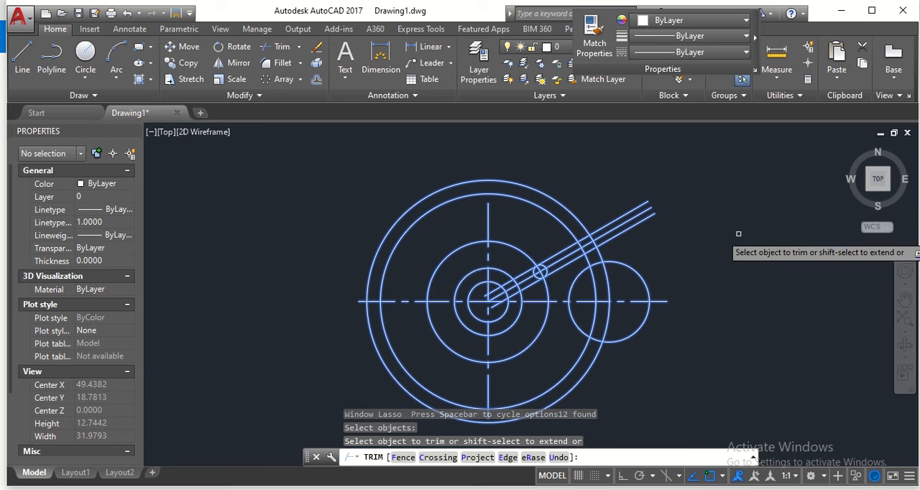
scroll(696, 245, up, 2)
scroll(637, 270, down, 3)
middle_drag(627, 260, 670, 217)
scroll(666, 239, up, 2)
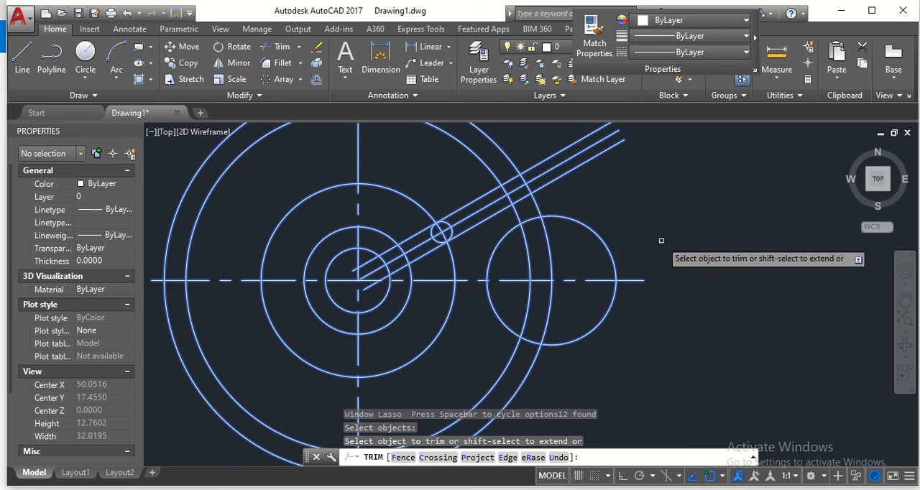
click(590, 225)
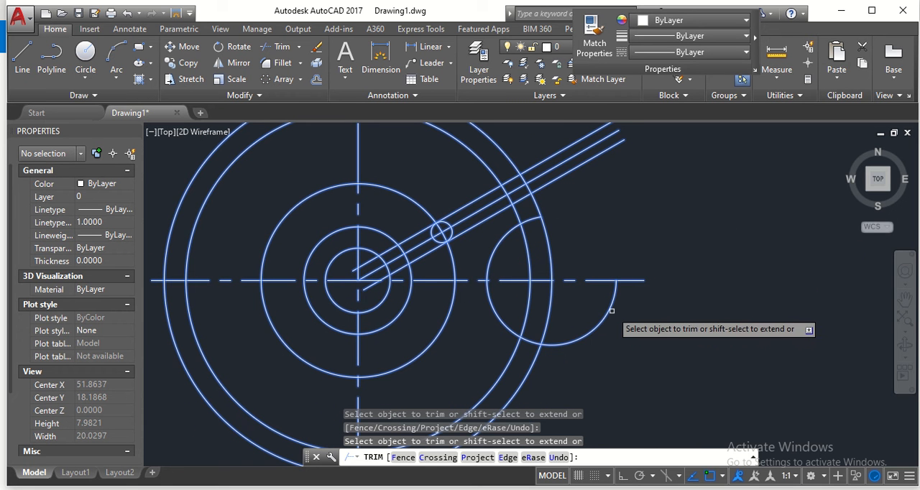
scroll(578, 330, up, 2)
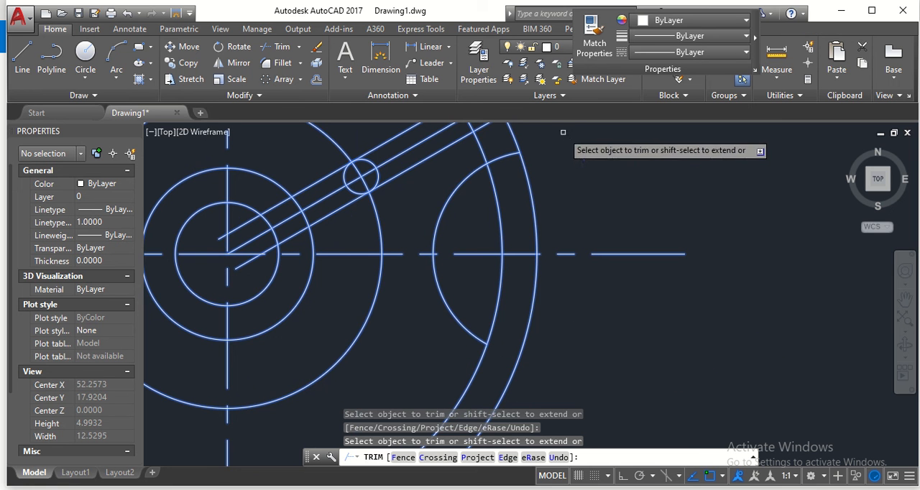
- Trim away the portions of the two largest circles that span the opening of the concave arc
scroll(558, 194, down, 2)
click(541, 193)
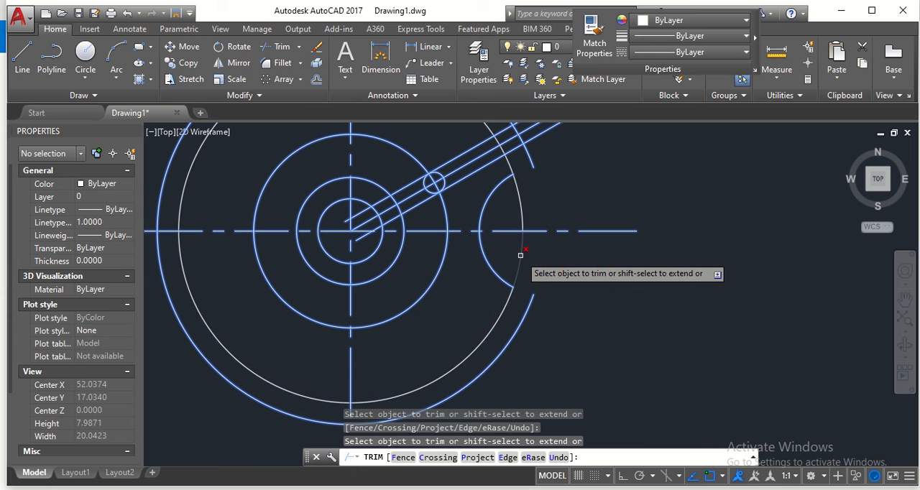
scroll(520, 208, up, 2)
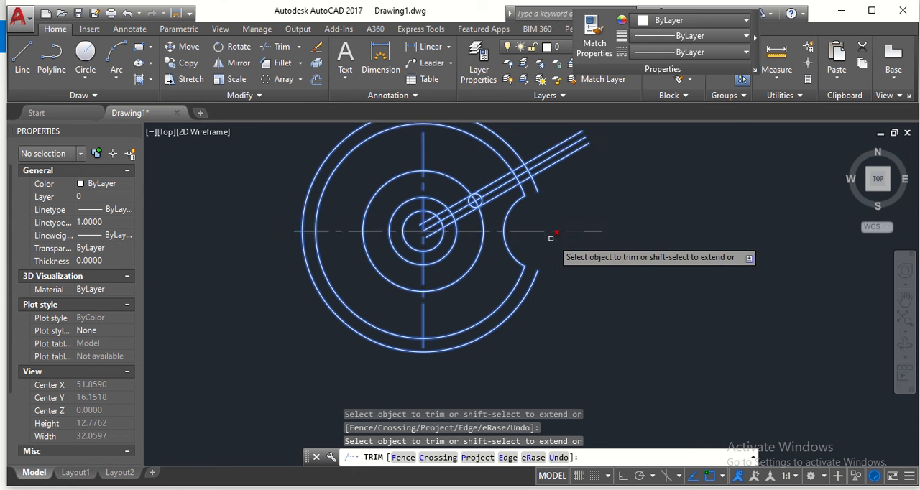
- Trim away the outermost circle's remaining arcs around the wheel, up to the short piece between the slot lines
mouse_move(558, 281)
middle_down()
mouse_move(599, 251)
mouse_move(599, 285)
mouse_move(558, 297)
middle_up()
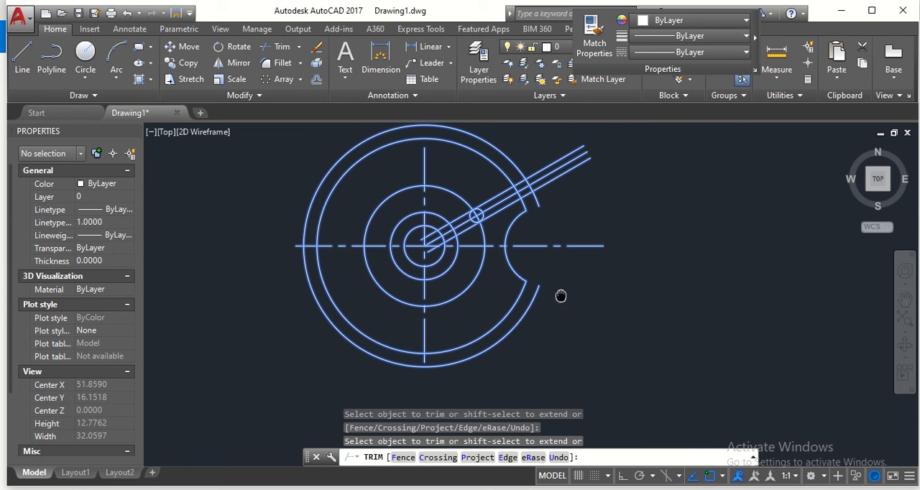
click(524, 321)
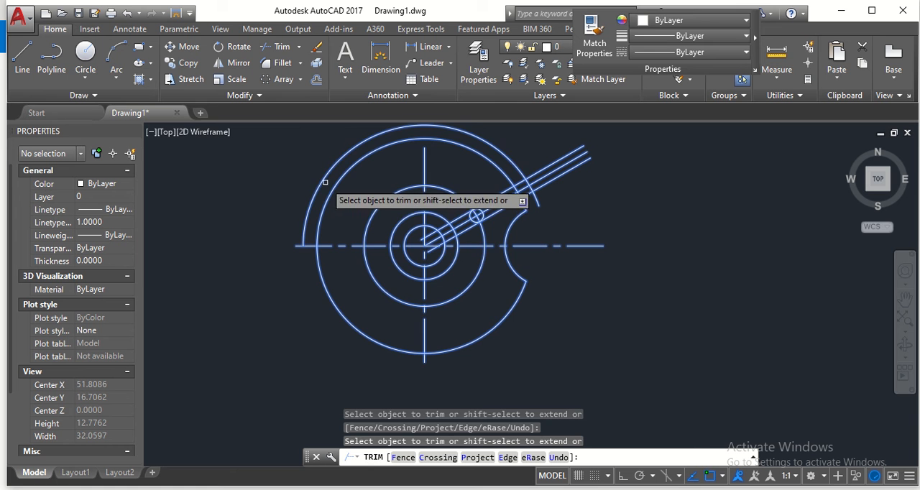
scroll(579, 223, up, 3)
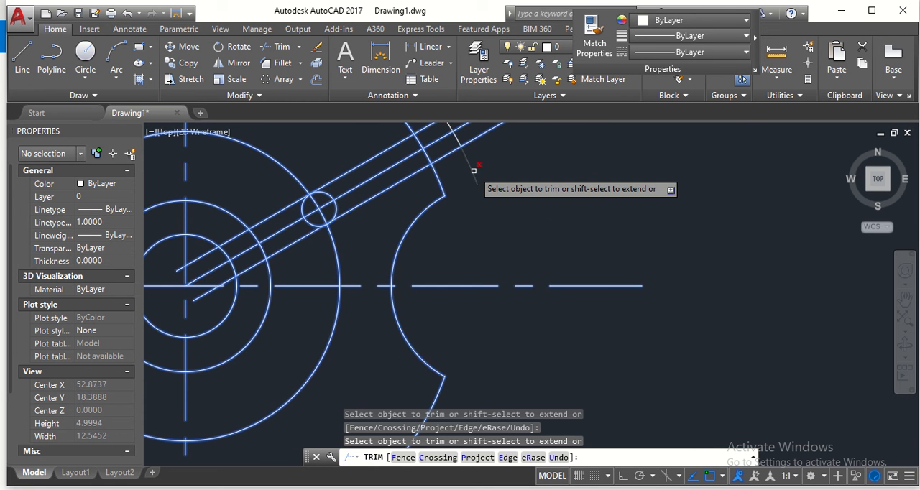
scroll(474, 170, up, 2)
middle_drag(474, 174, 509, 273)
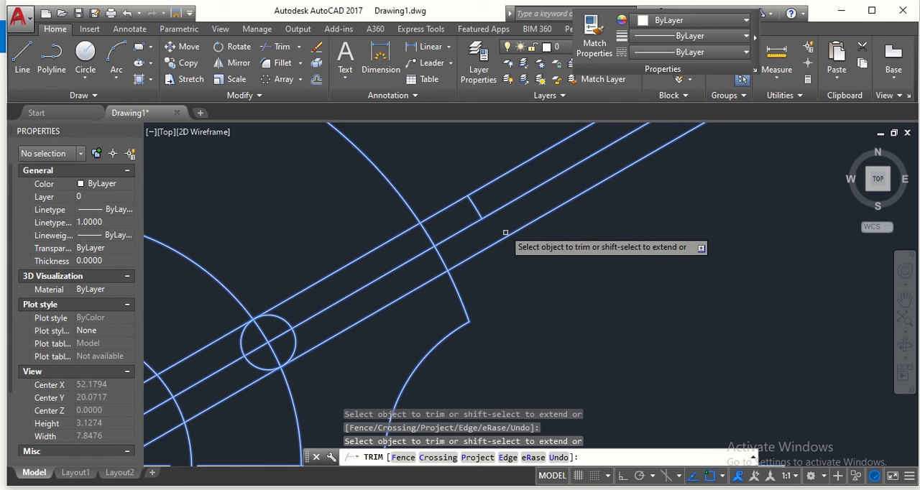
click(474, 207)
- Trim the ends of the three 30° slot lines that extend beyond the wheel's rim
click(523, 228)
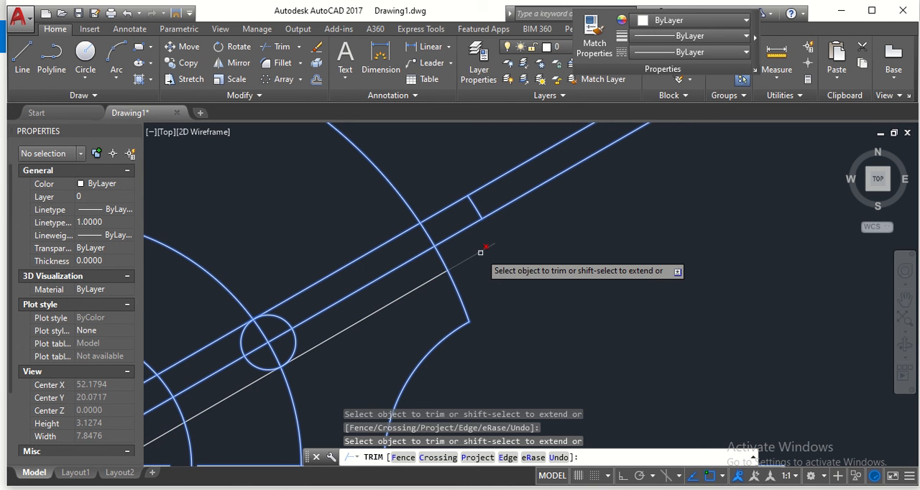
scroll(488, 258, down, 3)
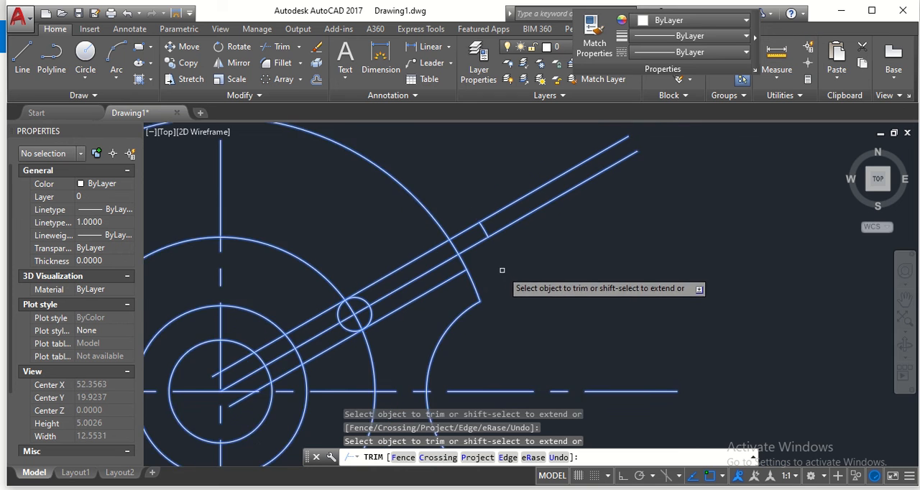
click(604, 174)
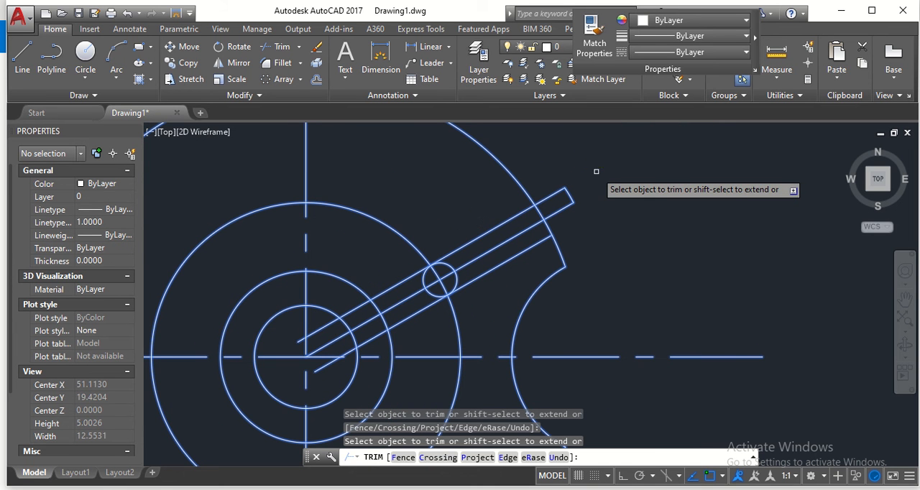
click(556, 196)
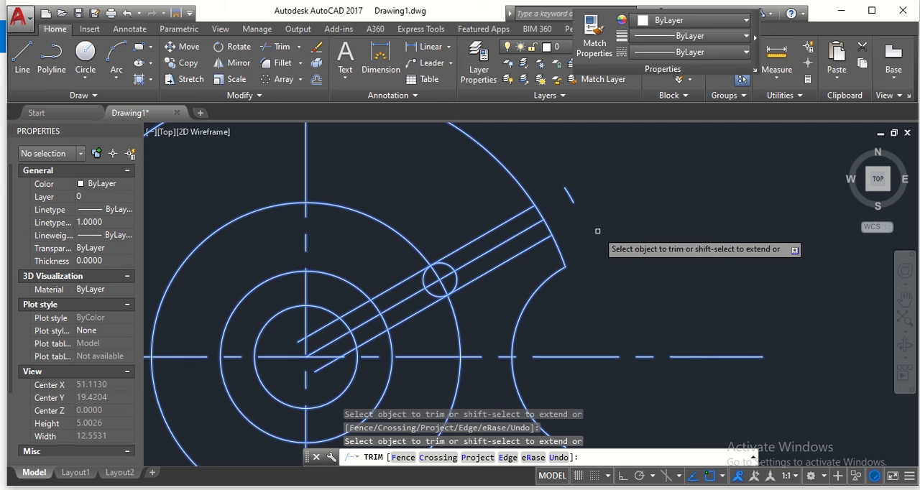
- Trim the rim between the two slot sides to open the slot, and trim the slot-end circle to its inner semicircle
middle_drag(591, 238, 613, 229)
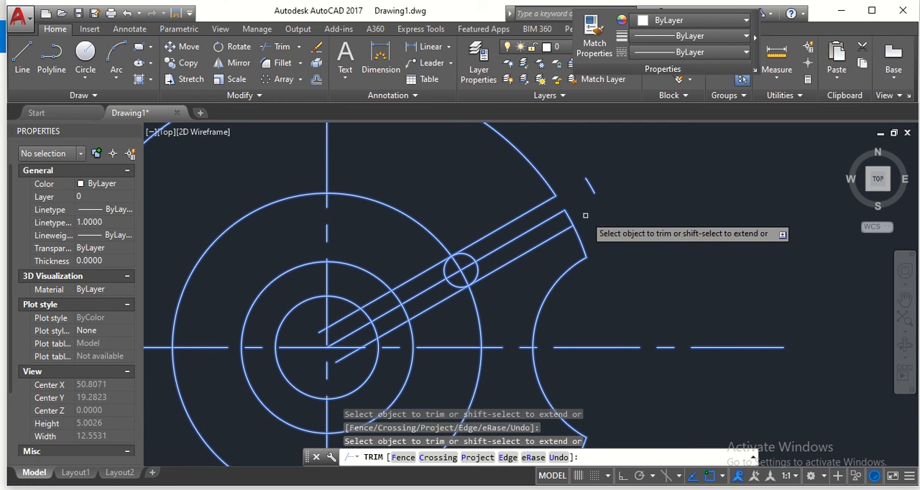
scroll(490, 264, up, 4)
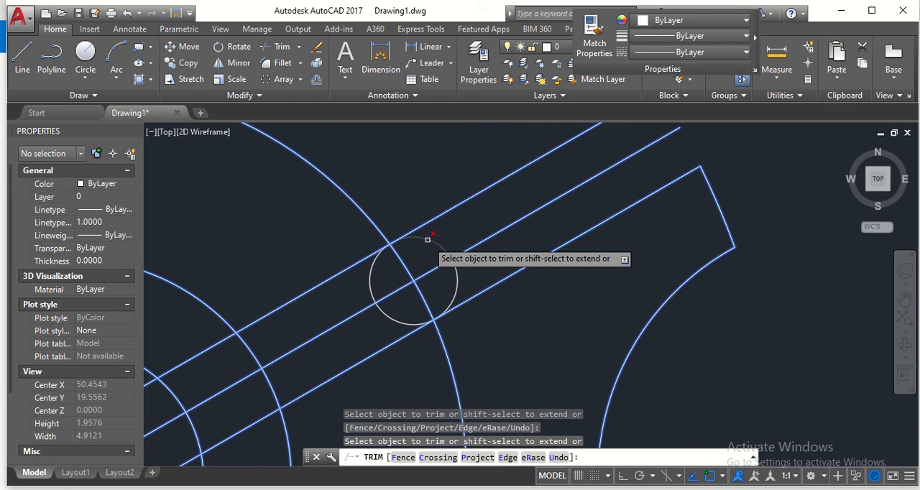
click(456, 275)
scroll(505, 289, down, 4)
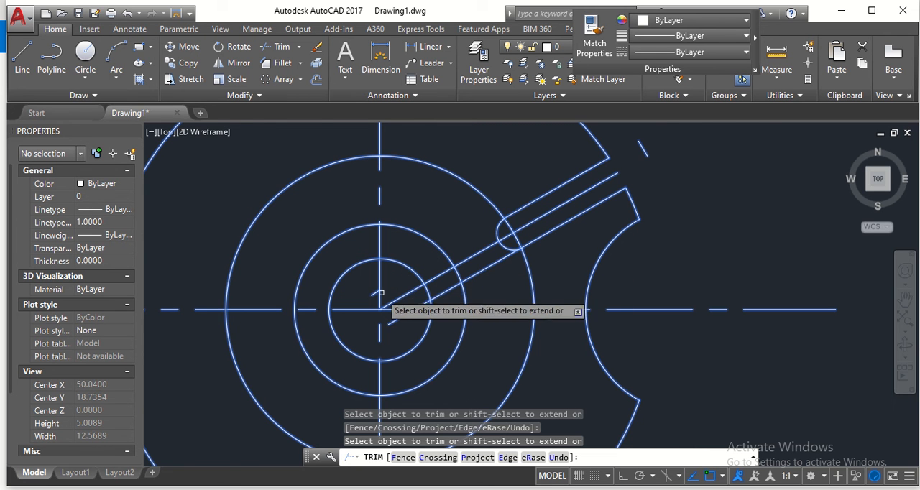
- Trim the slot lines between the wheel's centre and the rounded slot end, and finish the Trim command
scroll(380, 288, up, 6)
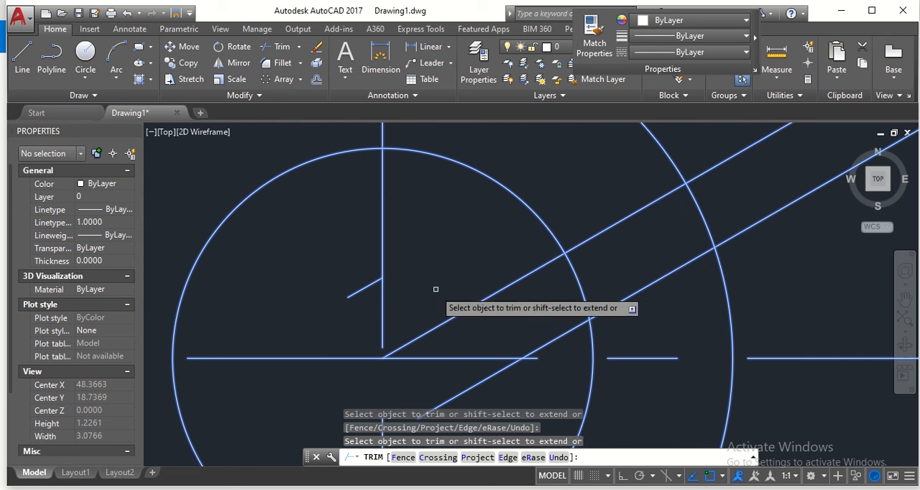
click(497, 287)
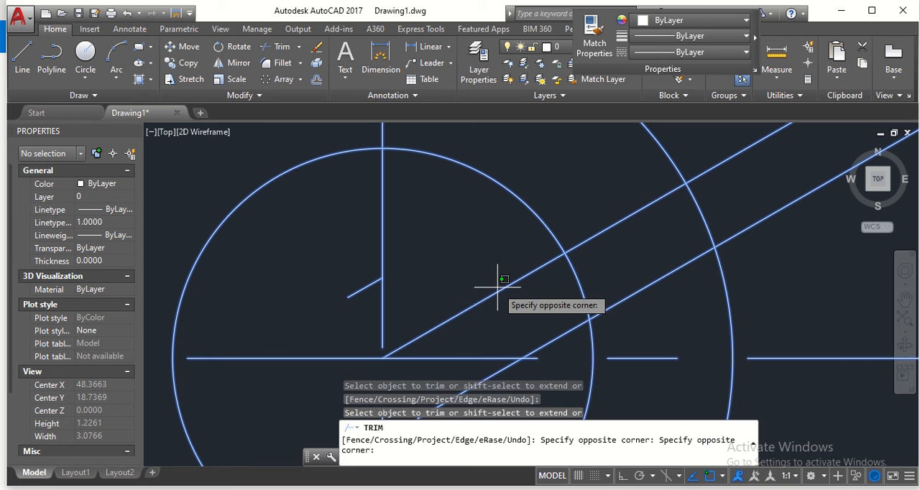
click(501, 290)
scroll(501, 290, down, 2)
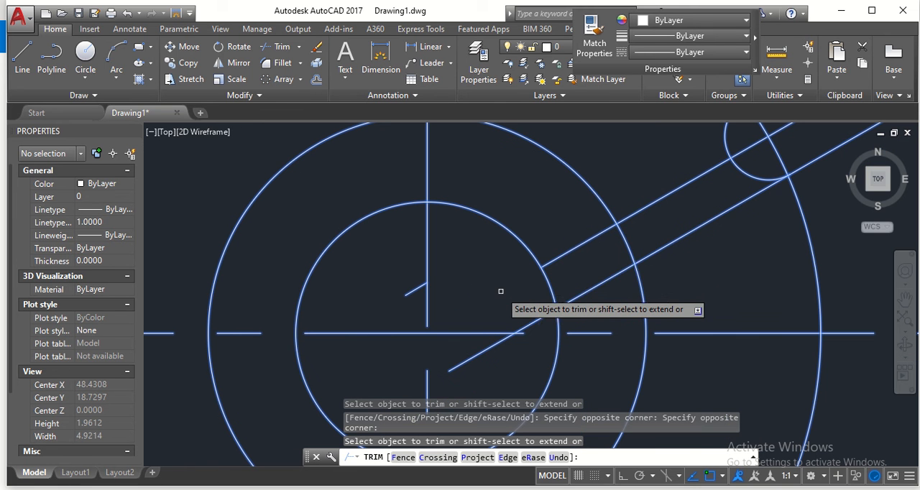
click(620, 223)
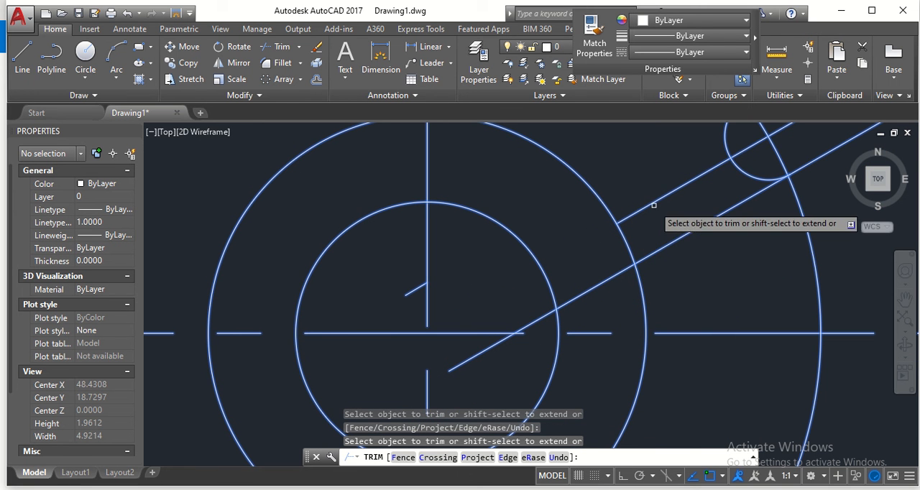
scroll(670, 238, down, 2)
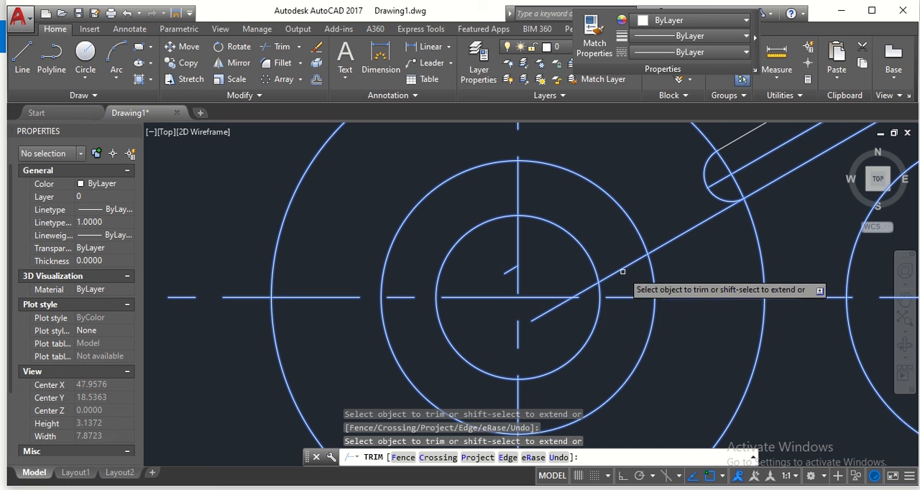
click(549, 314)
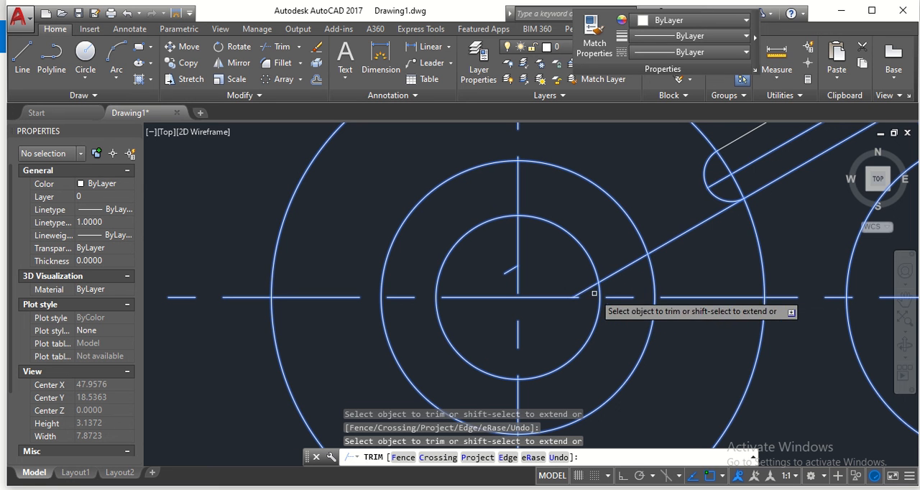
click(615, 278)
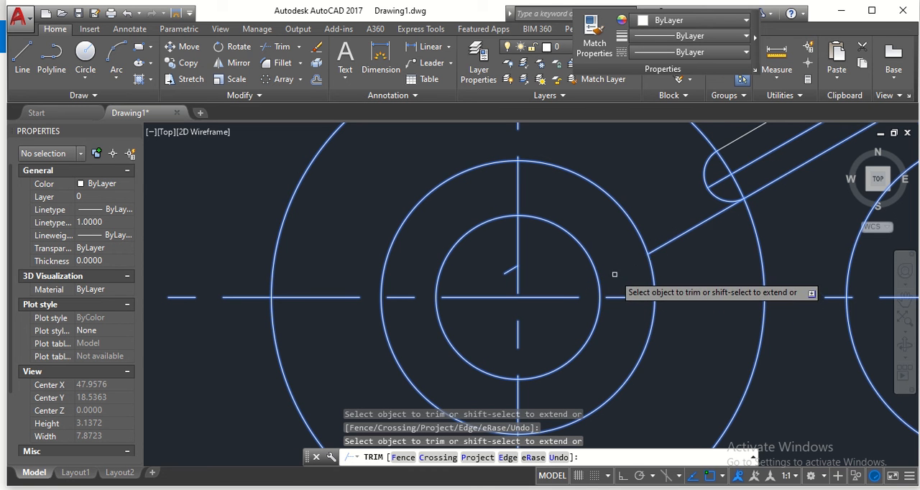
scroll(679, 244, down, 4)
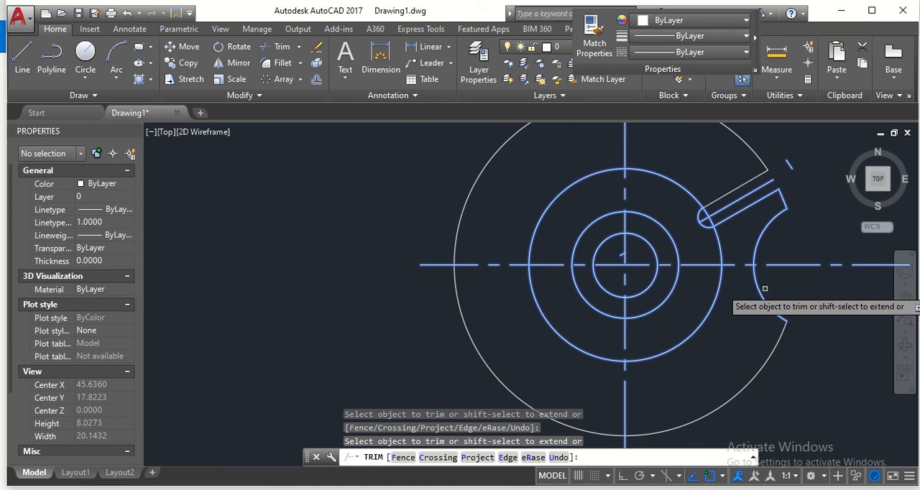
middle_drag(784, 296, 675, 312)
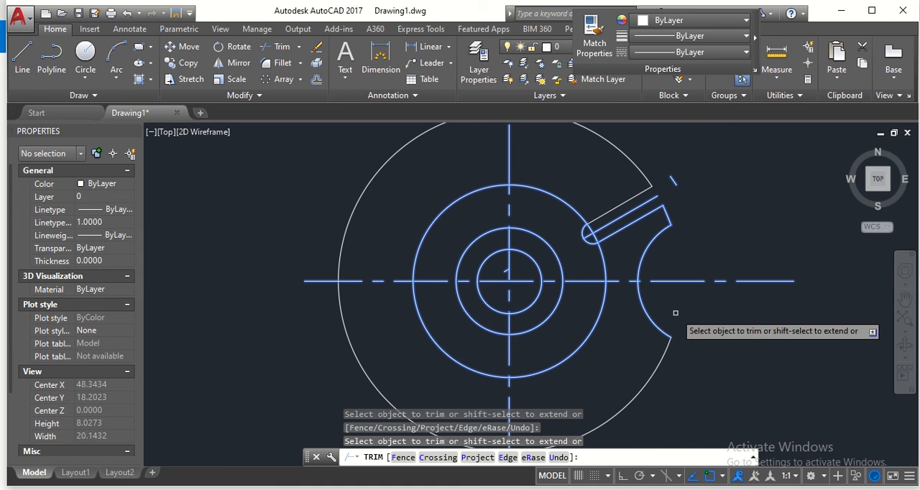
key(Escape)
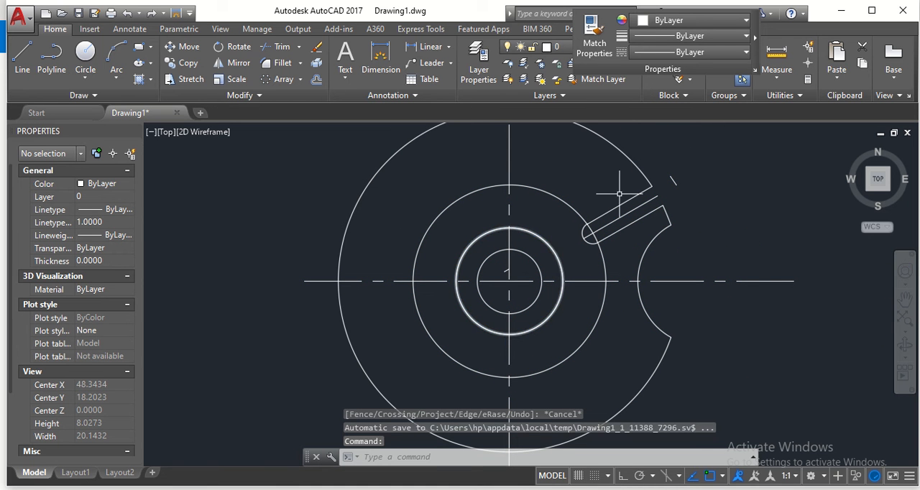
- Erase the leftover arc piece outside the slot mouth and the short line stub near the wheel's centre
click(671, 183)
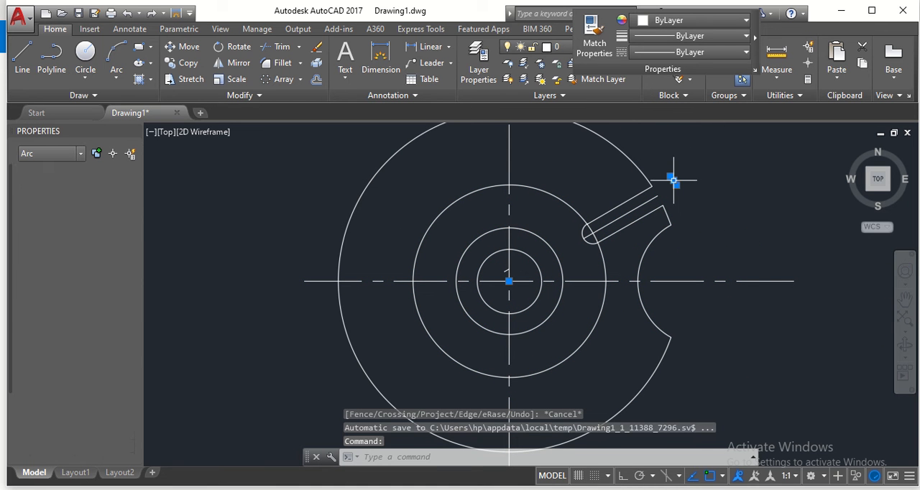
click(316, 47)
scroll(472, 294, up, 2)
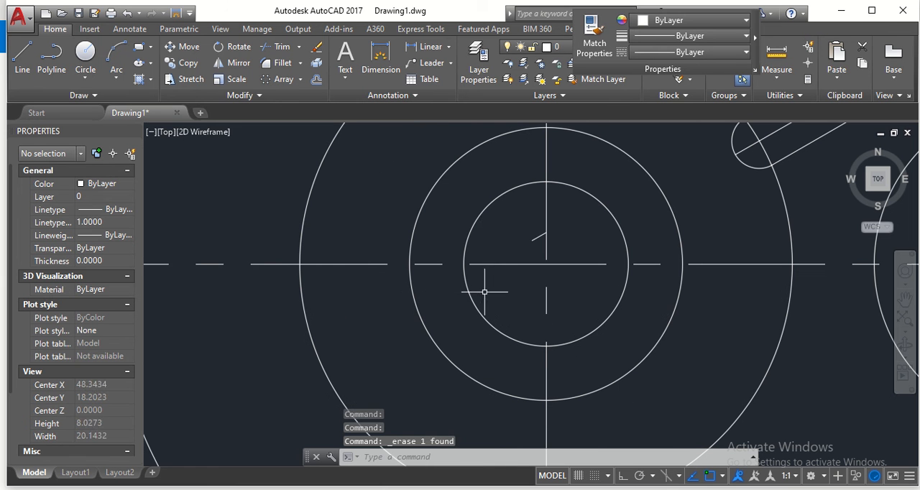
click(535, 239)
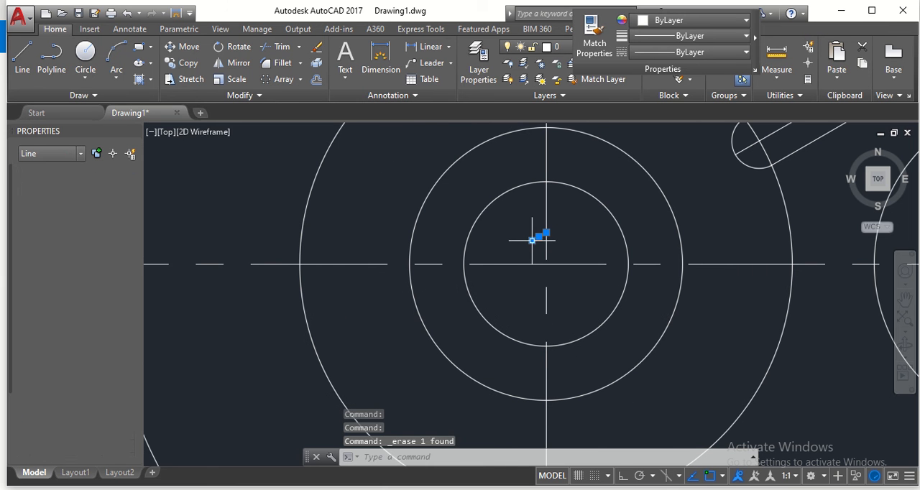
click(315, 51)
scroll(557, 252, down, 2)
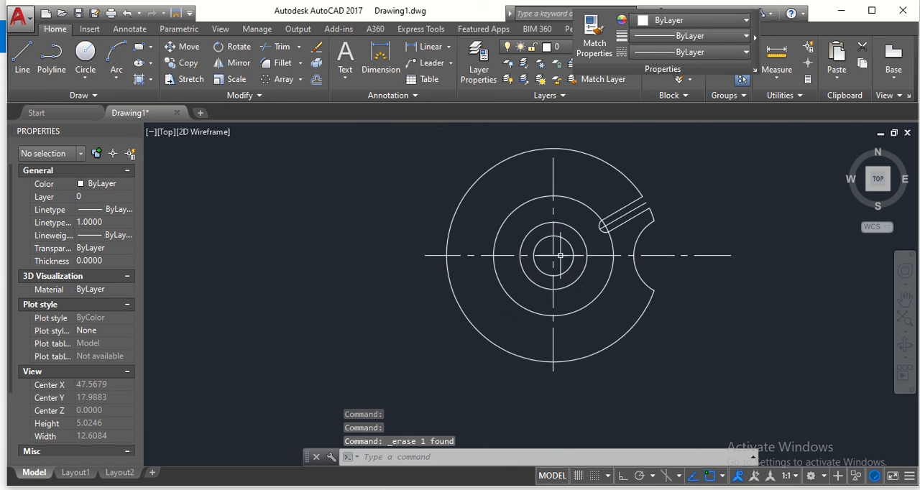
- Set the linetype of the 30° slot's middle line to CENTER and clear the selection
scroll(677, 250, up, 4)
middle_drag(660, 197, 666, 279)
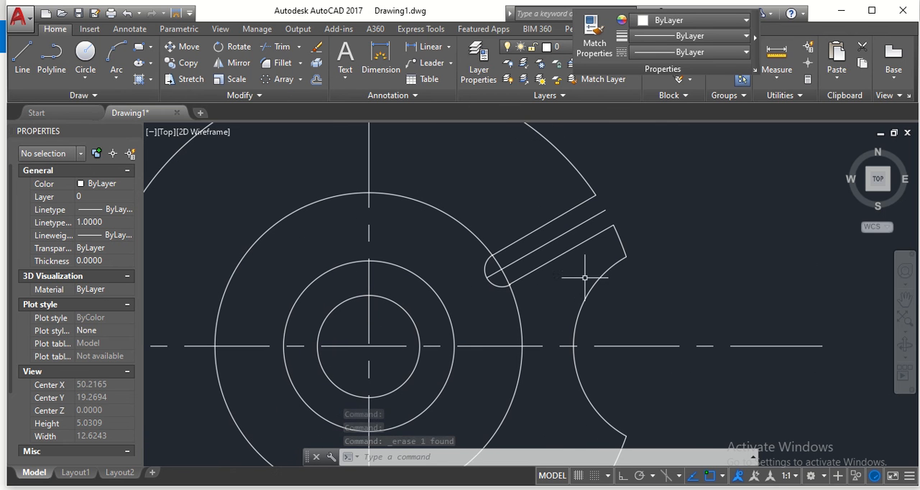
click(534, 250)
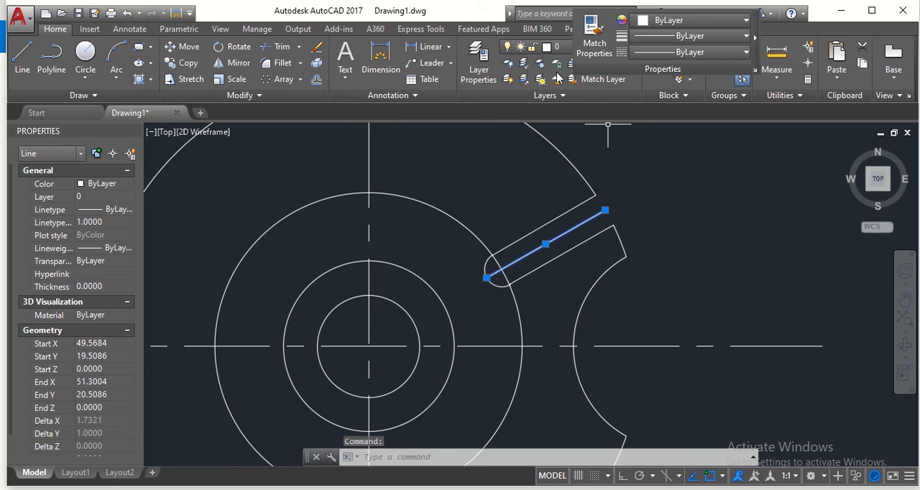
click(670, 53)
click(689, 106)
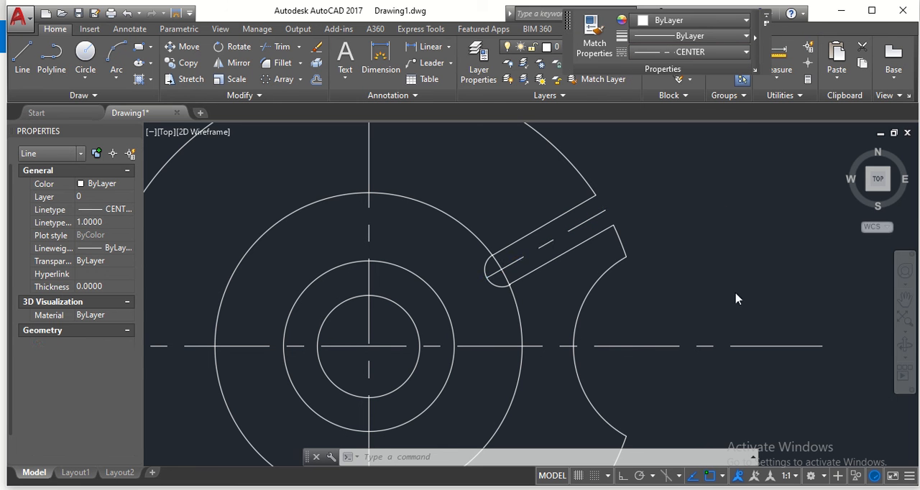
click(690, 262)
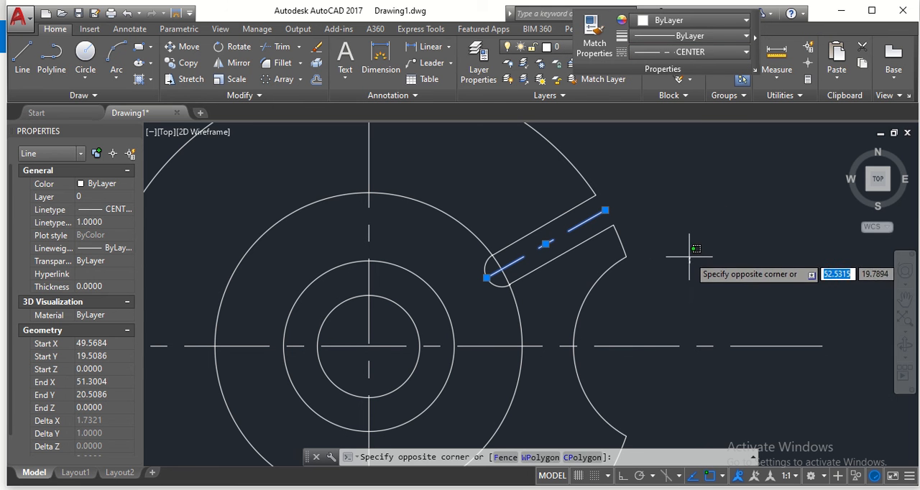
key(Escape)
key(Escape)
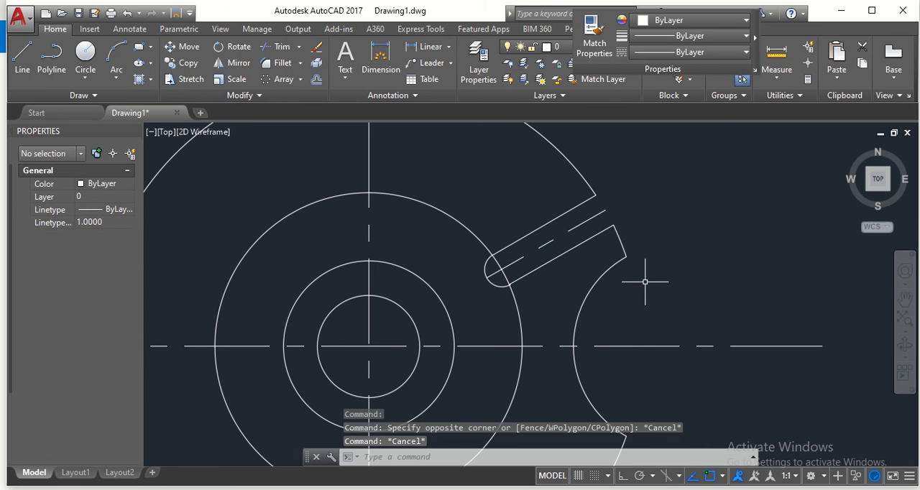
- Try erasing the wheel's large outer rim arc and undo that erasure
mouse_move(723, 409)
middle_down()
mouse_move(740, 376)
mouse_move(739, 308)
mouse_move(739, 324)
mouse_move(686, 311)
mouse_move(680, 277)
mouse_move(677, 339)
mouse_move(671, 335)
middle_up()
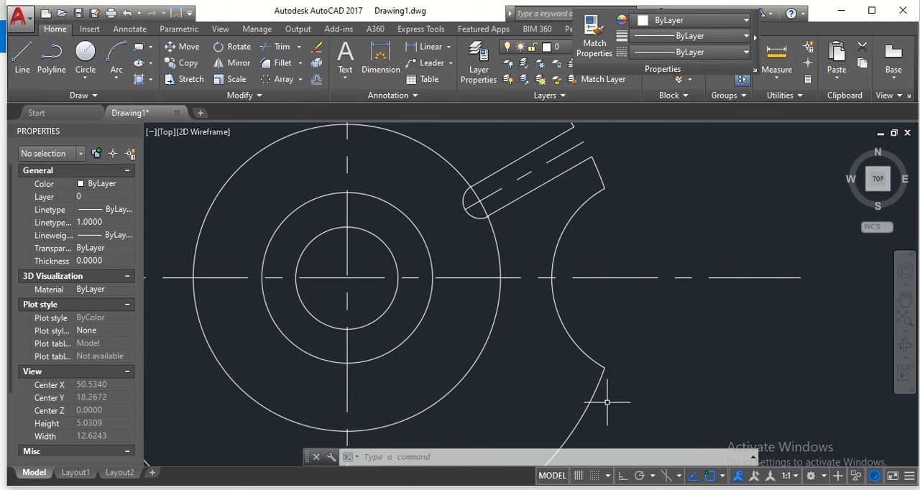
scroll(629, 343, down, 2)
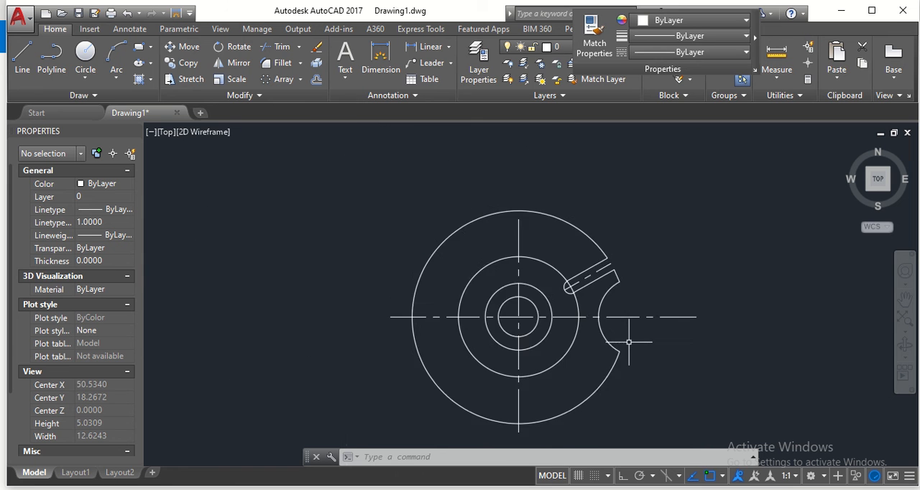
scroll(632, 343, up, 2)
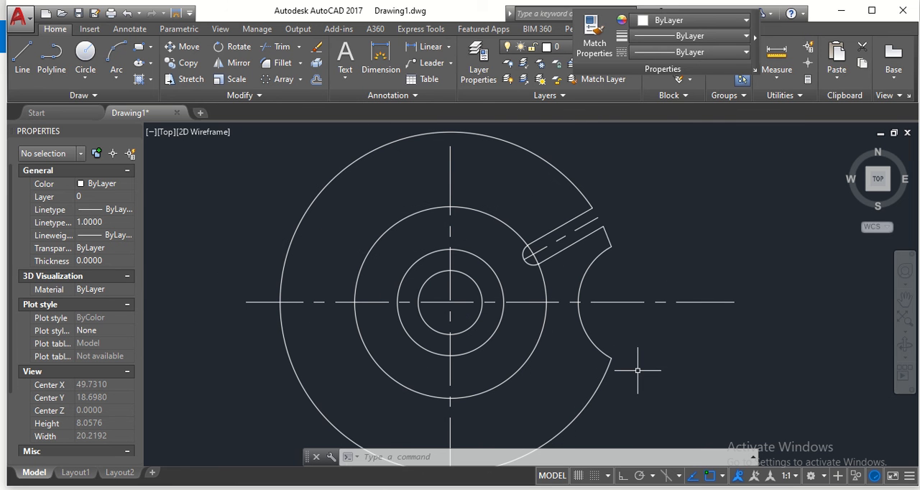
click(573, 182)
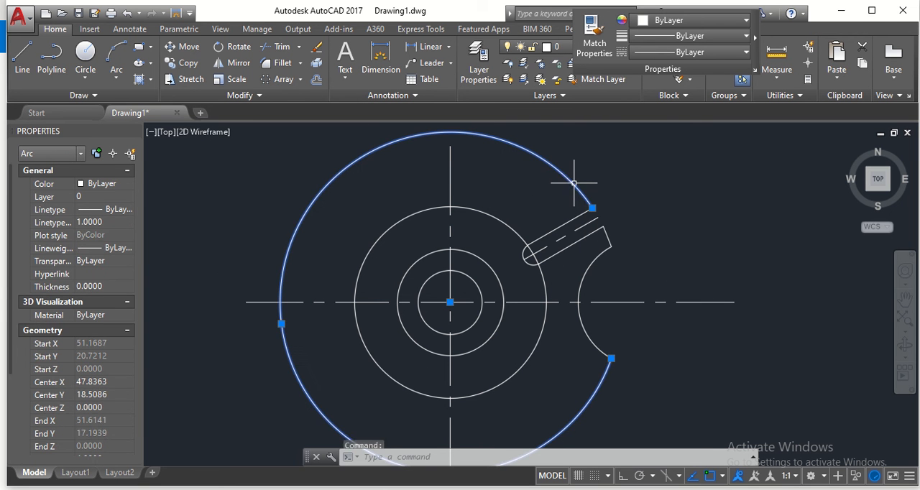
click(317, 48)
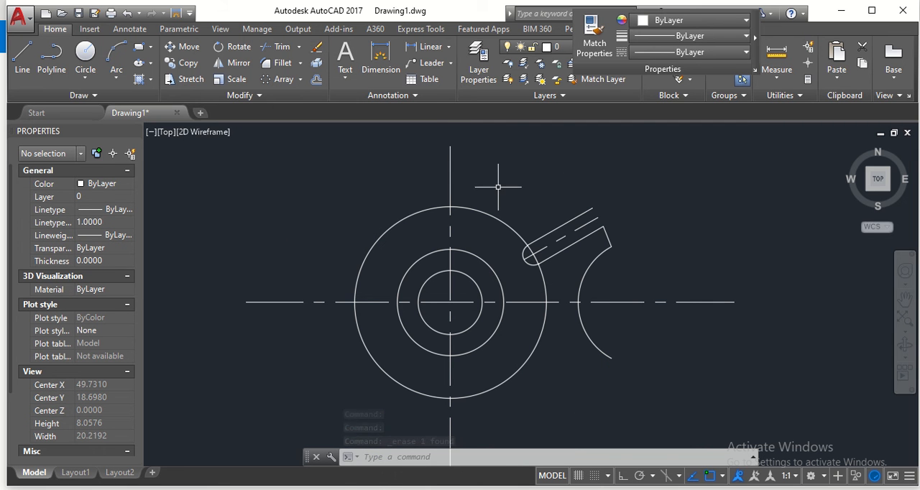
key(ctrl+z)
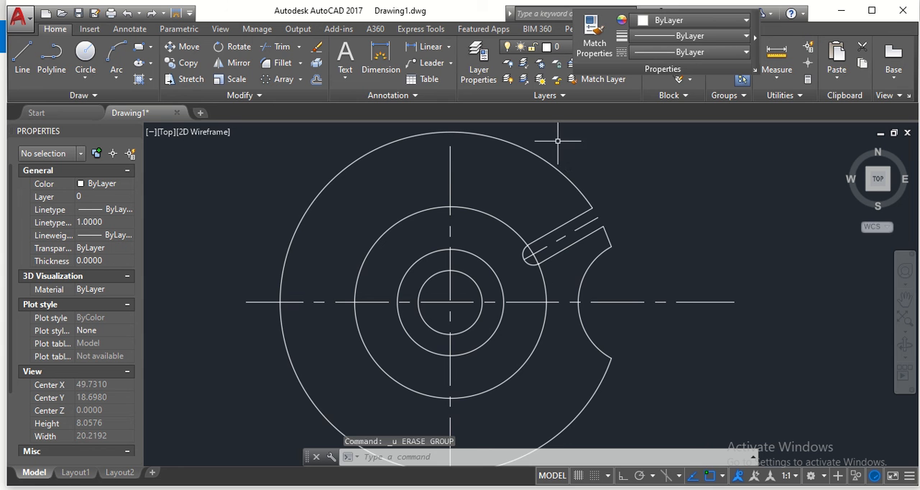
scroll(635, 202, down, 4)
scroll(633, 214, up, 4)
mouse_move(632, 214)
middle_down()
mouse_move(623, 249)
mouse_move(607, 241)
middle_up()
scroll(623, 238, down, 2)
scroll(606, 240, up, 2)
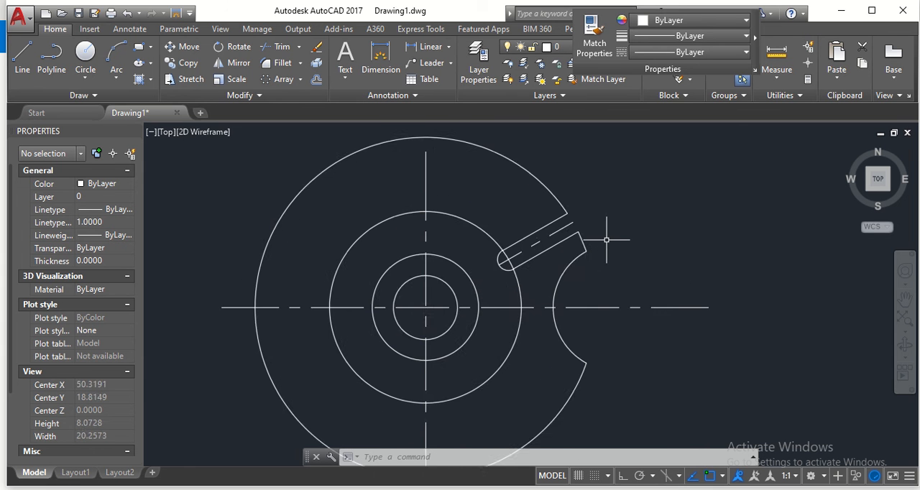
scroll(605, 239, down, 2)
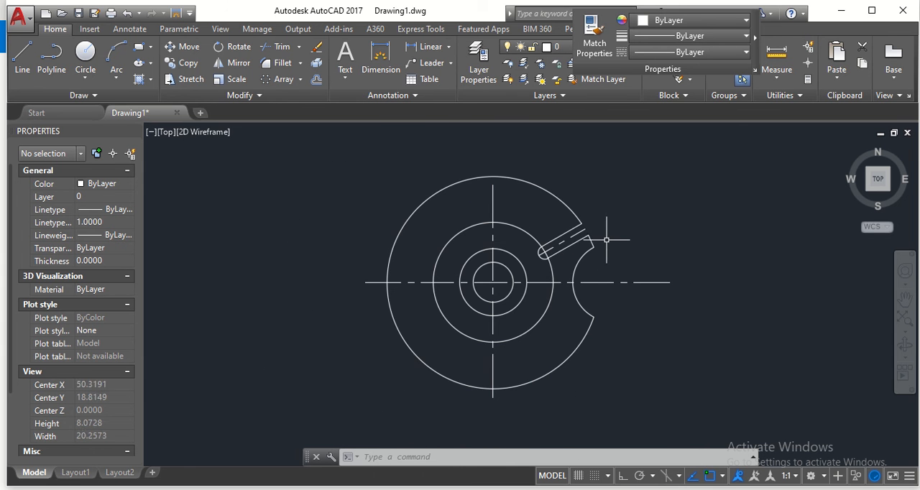
click(237, 64)
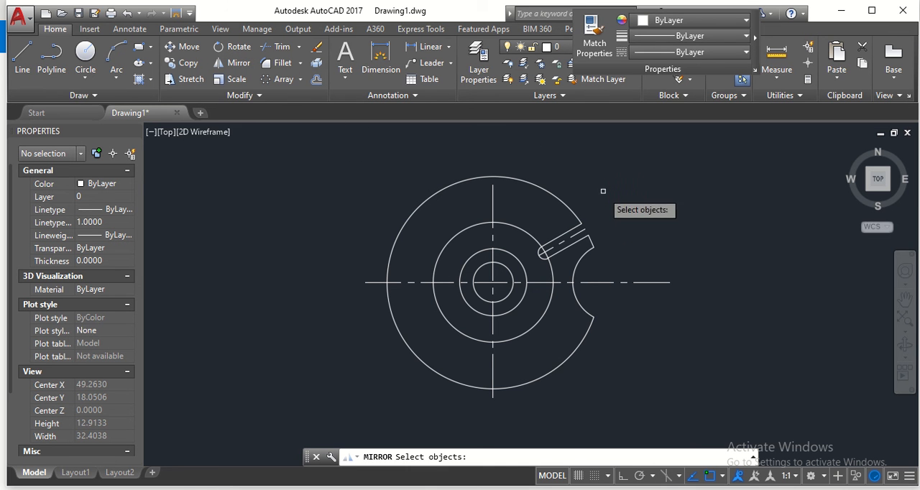
mouse_move(603, 191)
mouse_down()
mouse_move(618, 309)
mouse_move(551, 309)
mouse_move(512, 273)
mouse_move(513, 240)
mouse_up()
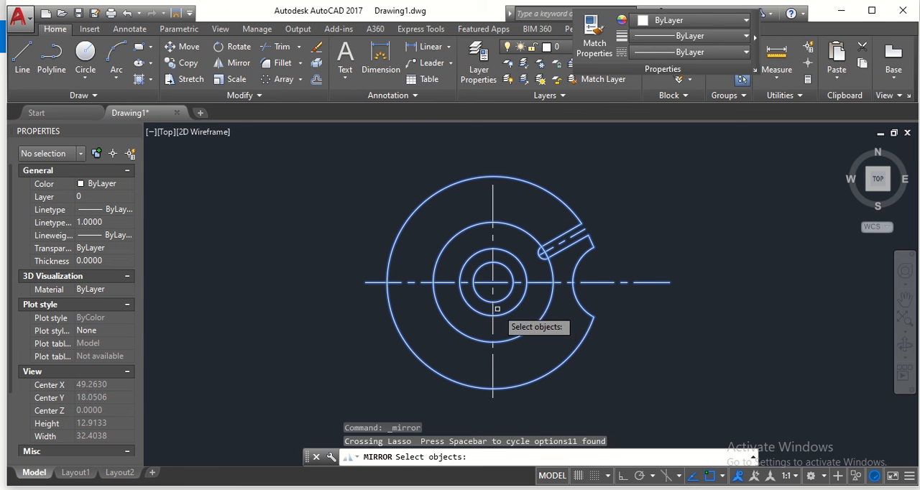
key(Return)
key(Return)
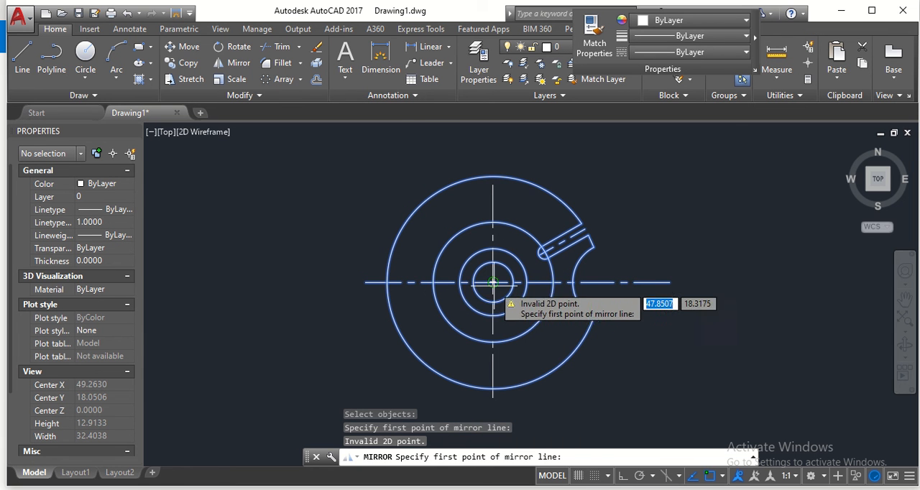
click(493, 282)
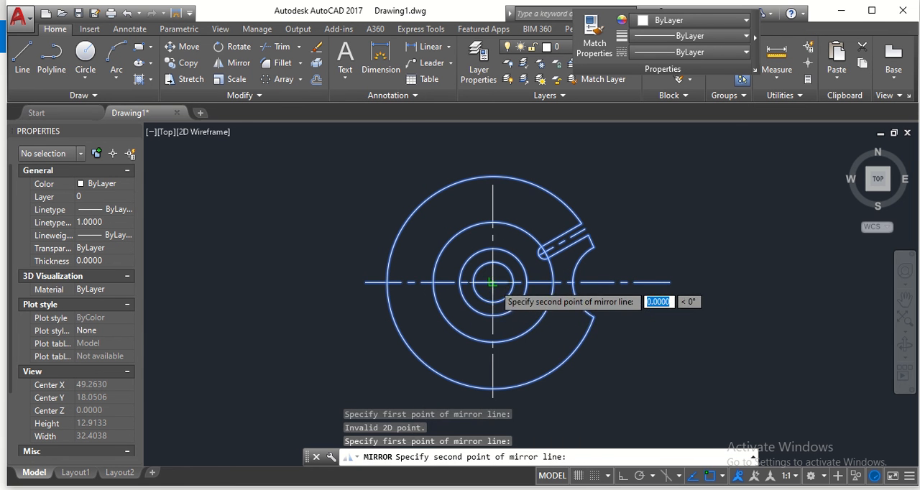
click(671, 282)
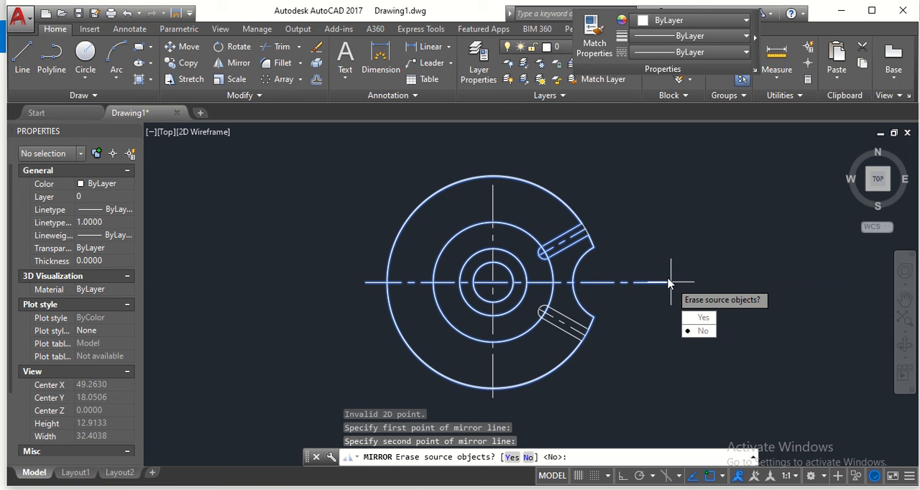
key(Escape)
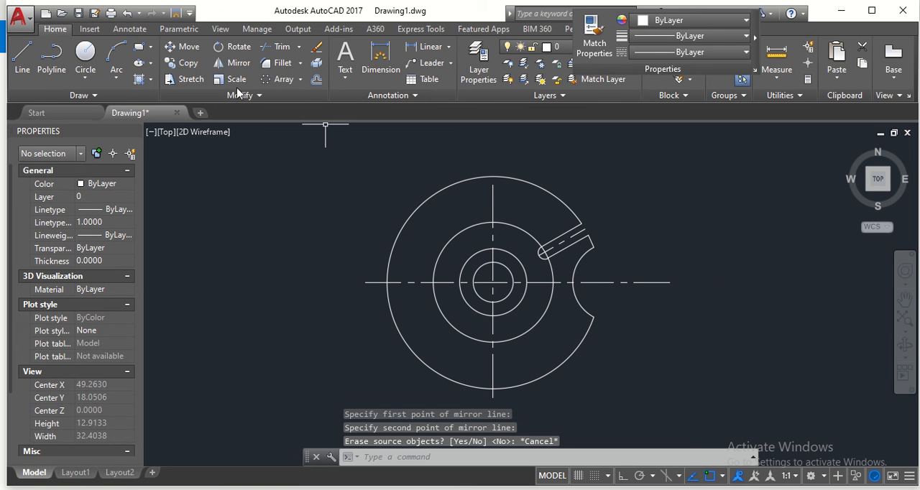
- Mirror the slot, its short rim piece and the concave arc across the horizontal centreline, keeping the source objects
click(242, 68)
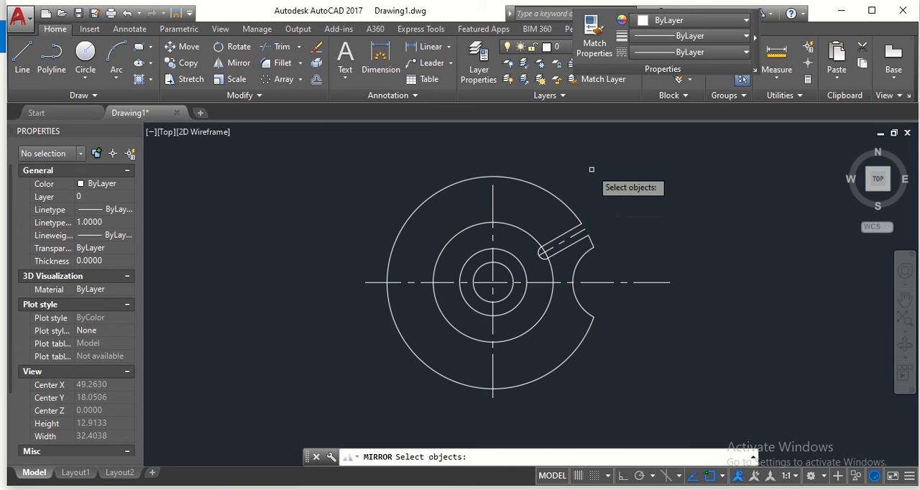
mouse_move(591, 171)
mouse_down()
mouse_move(646, 323)
mouse_move(451, 322)
mouse_up()
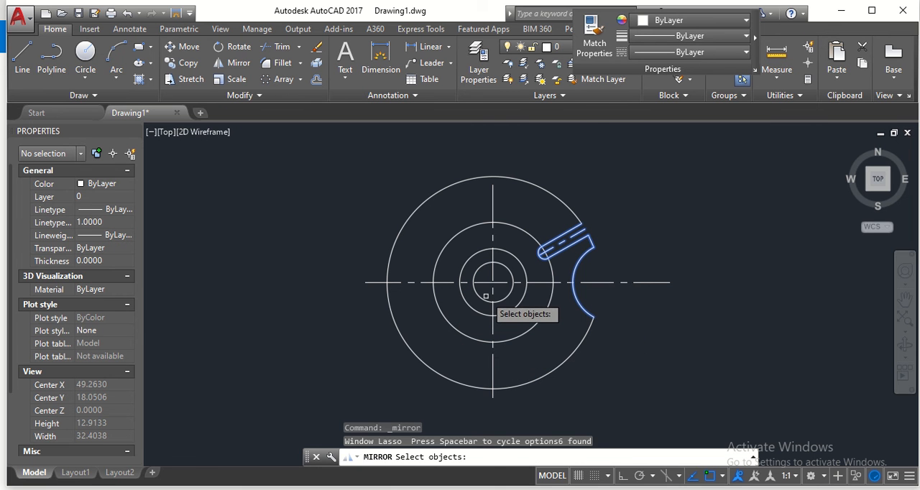
key(Return)
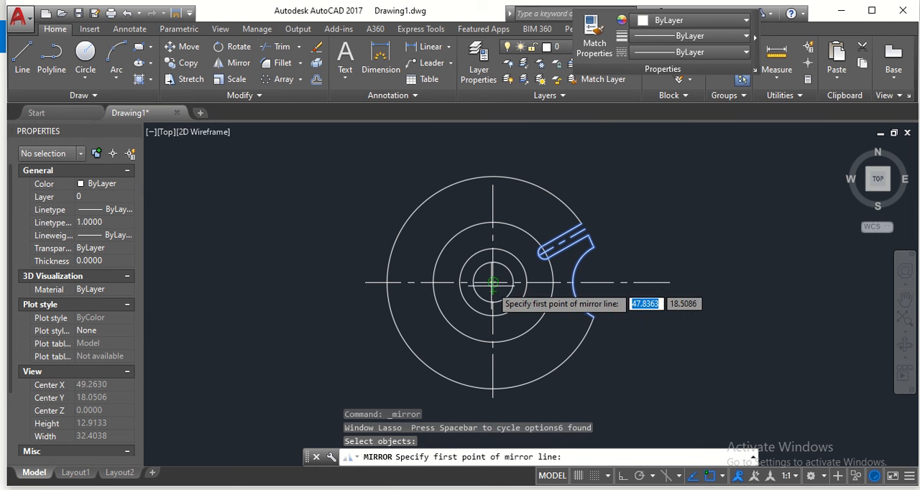
click(493, 283)
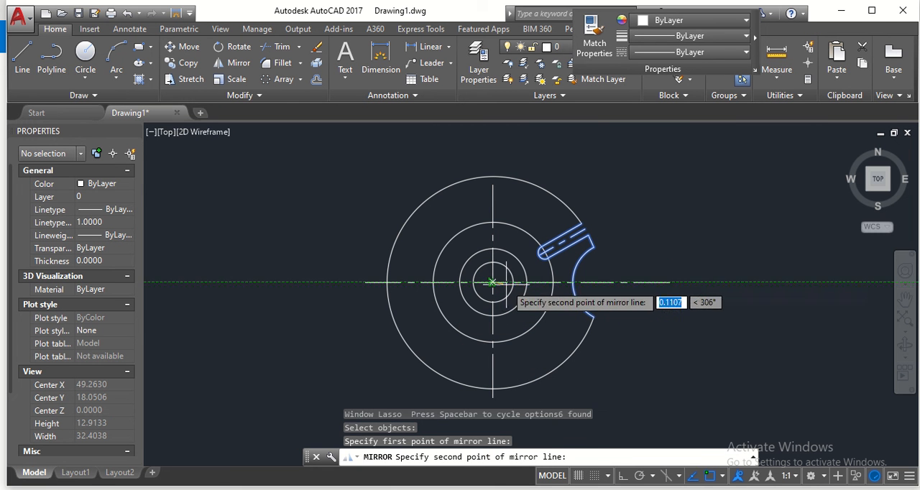
click(669, 282)
key(Return)
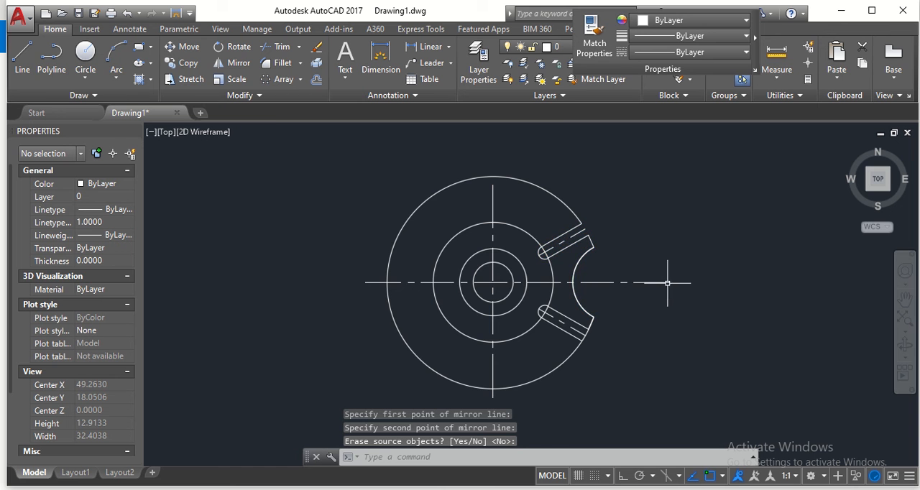
- Trim the two rim pieces between the mirrored slot's sides, using the slot geometry as cutting edges, and finish the Trim command
scroll(636, 367, up, 2)
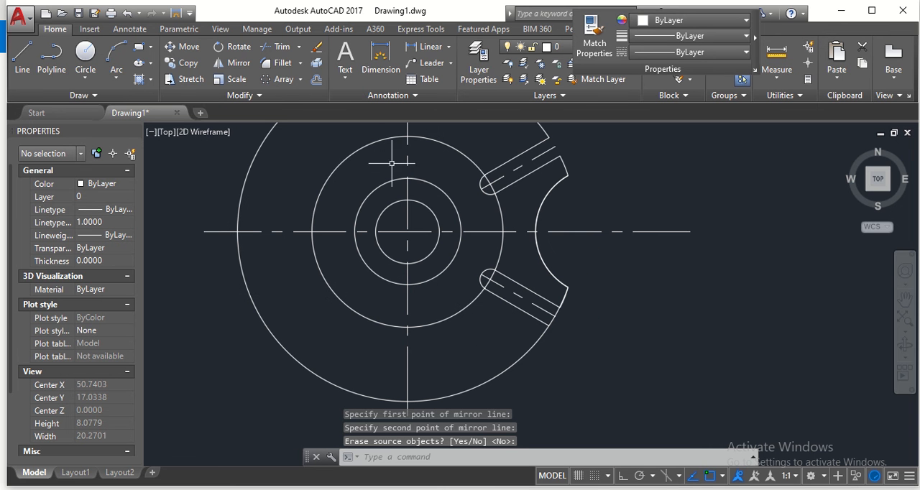
click(288, 44)
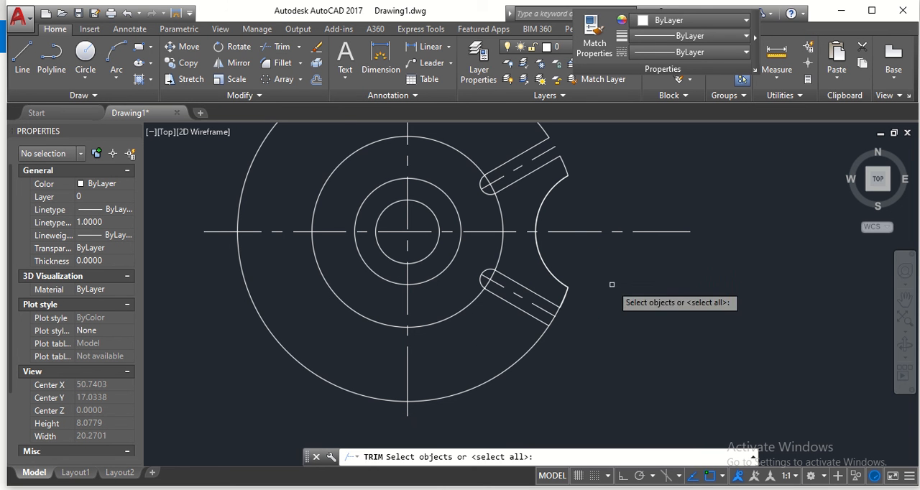
click(599, 264)
mouse_move(599, 265)
mouse_down()
mouse_move(596, 363)
mouse_move(432, 323)
mouse_move(434, 268)
mouse_up()
key(Return)
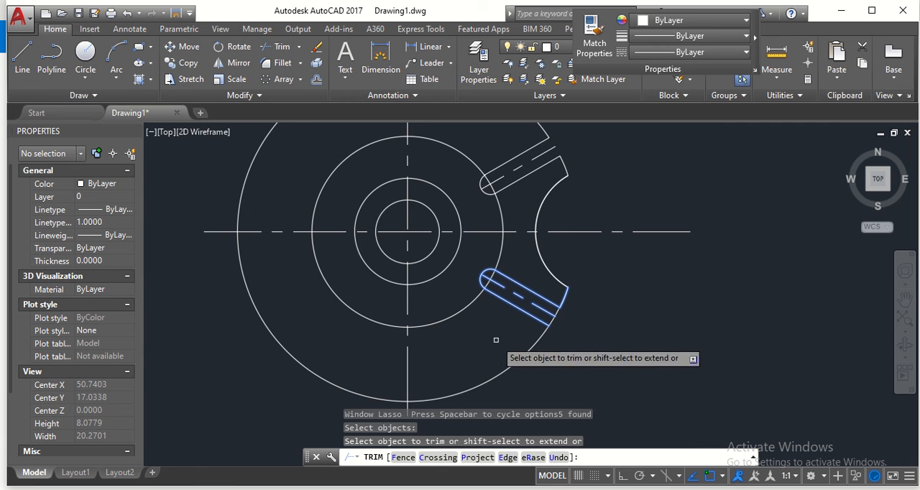
scroll(540, 347, up, 2)
scroll(540, 347, up, 2)
click(568, 287)
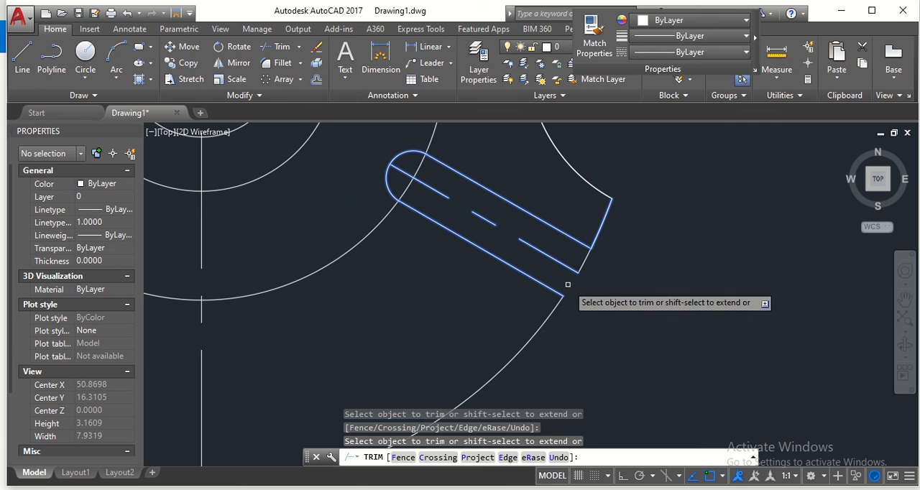
click(585, 262)
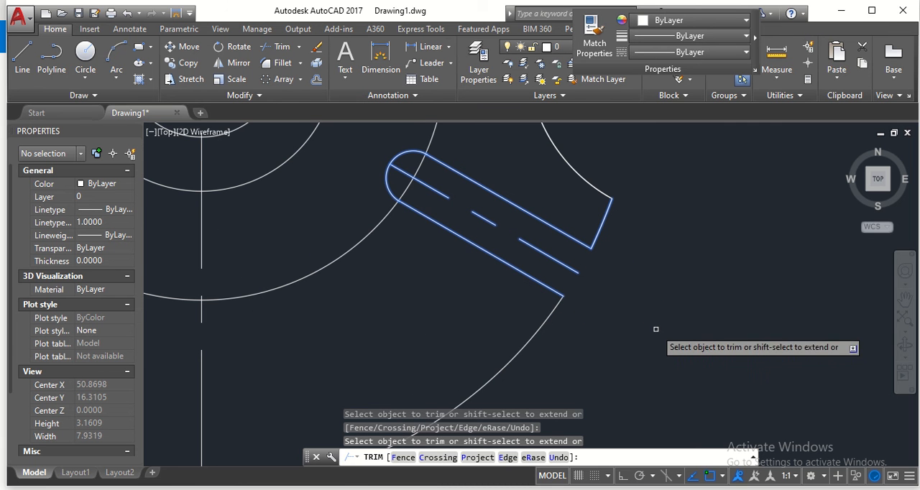
key(Escape)
scroll(650, 329, down, 2)
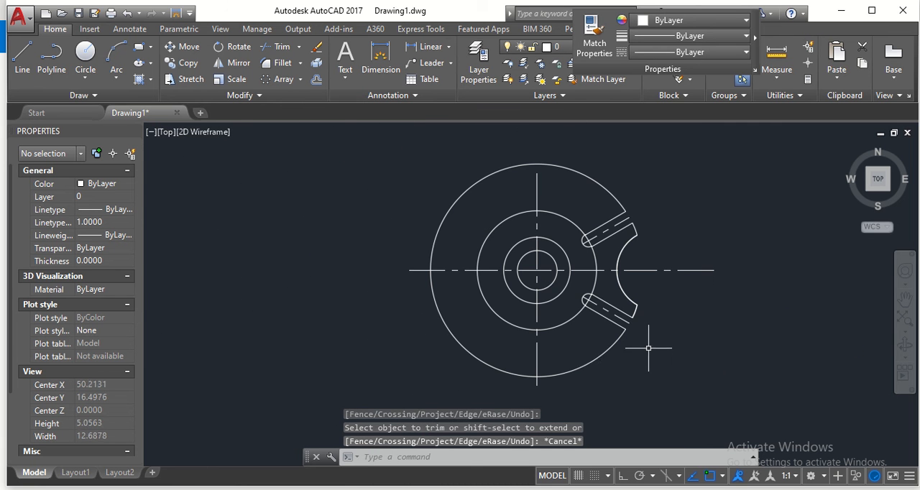
- Erase the large outer rim arc that runs around the wheel between the two slot mouths
click(595, 359)
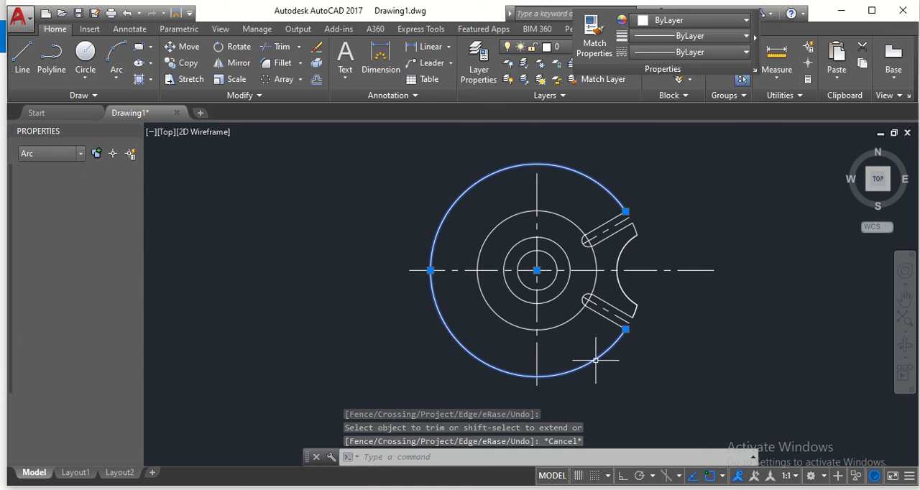
click(317, 48)
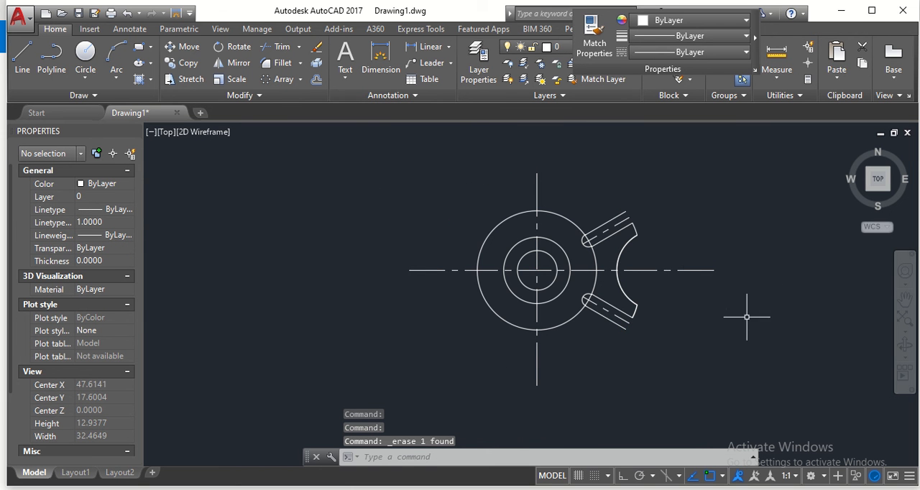
- Polar-array the two slots, their rim pieces and the concave arc around the wheel's centre with 6 items over 360 degrees
mouse_move(734, 349)
middle_down()
mouse_move(618, 376)
mouse_move(636, 360)
mouse_move(698, 366)
middle_up()
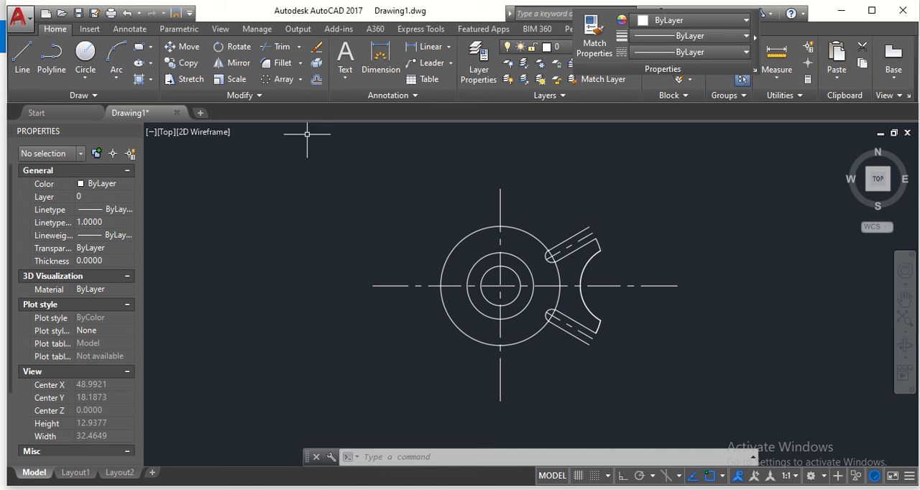
click(301, 80)
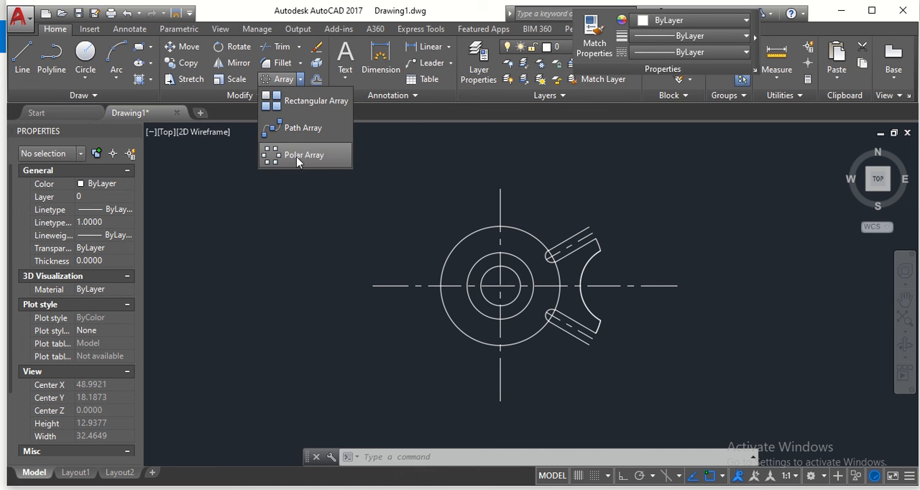
click(299, 160)
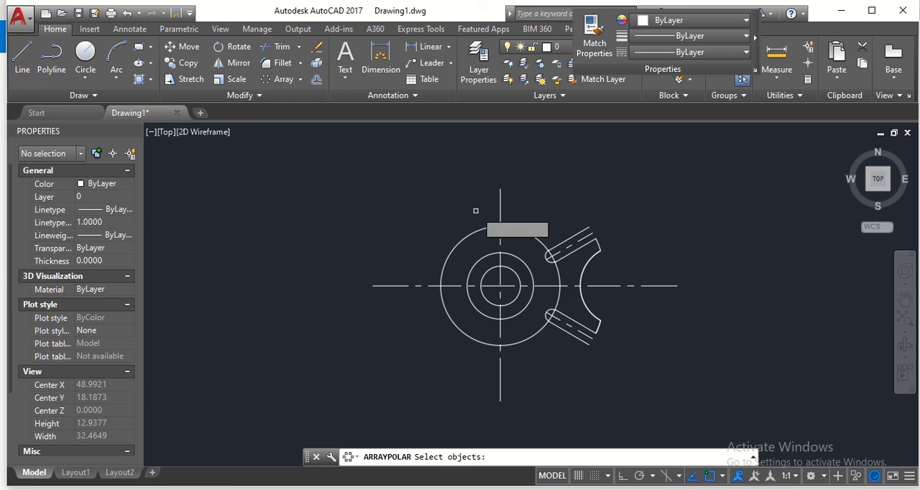
mouse_move(602, 212)
mouse_down()
mouse_move(649, 351)
mouse_move(546, 353)
mouse_move(517, 220)
mouse_move(516, 228)
mouse_up()
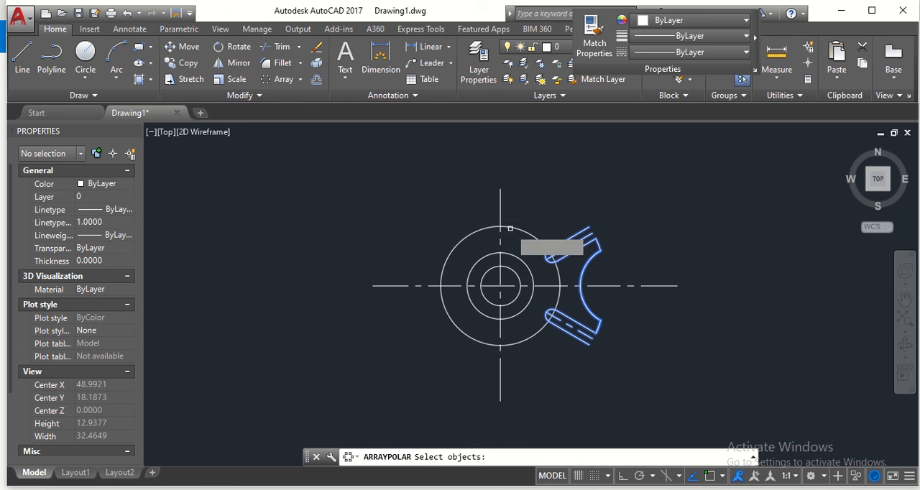
key(Return)
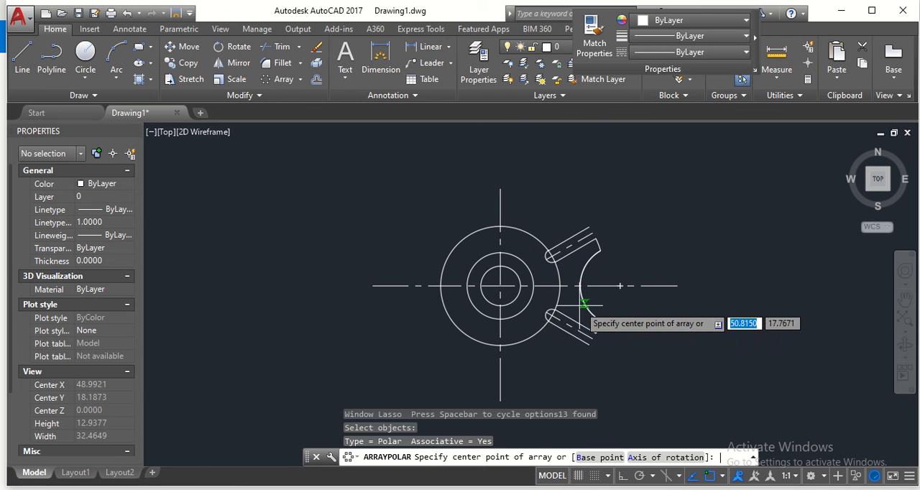
click(500, 286)
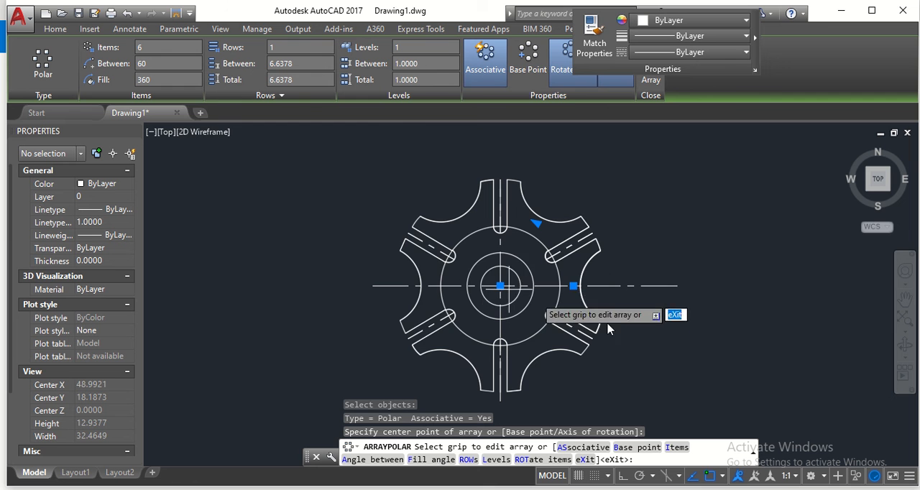
scroll(609, 320, up, 2)
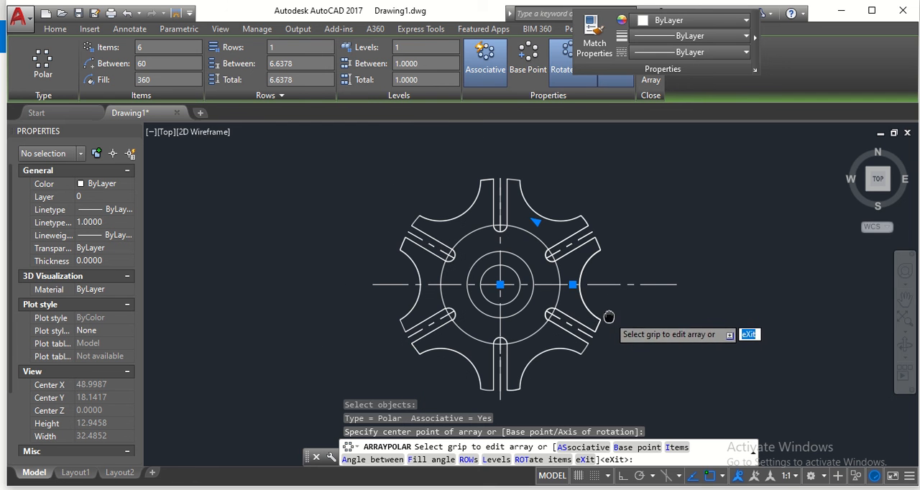
scroll(609, 321, down, 2)
mouse_move(609, 320)
middle_down()
mouse_move(577, 293)
mouse_move(565, 299)
middle_up()
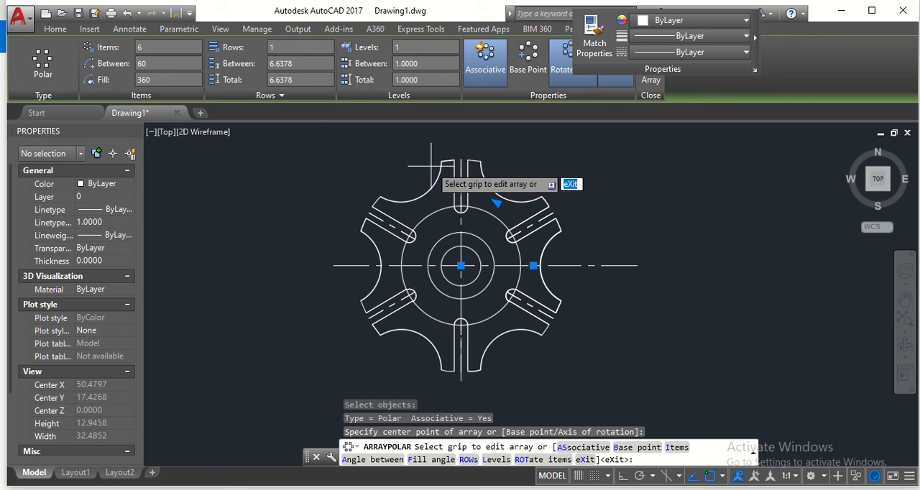
key(Return)
- Change the linetype of the circle through the slots' rounded inner ends to CENTER and clear the selection
scroll(583, 313, up, 2)
scroll(572, 310, down, 2)
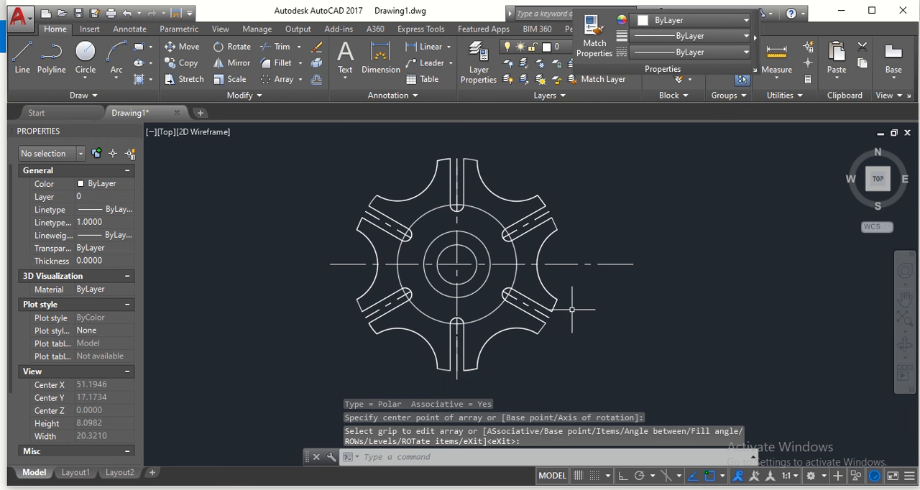
middle_drag(571, 309, 628, 299)
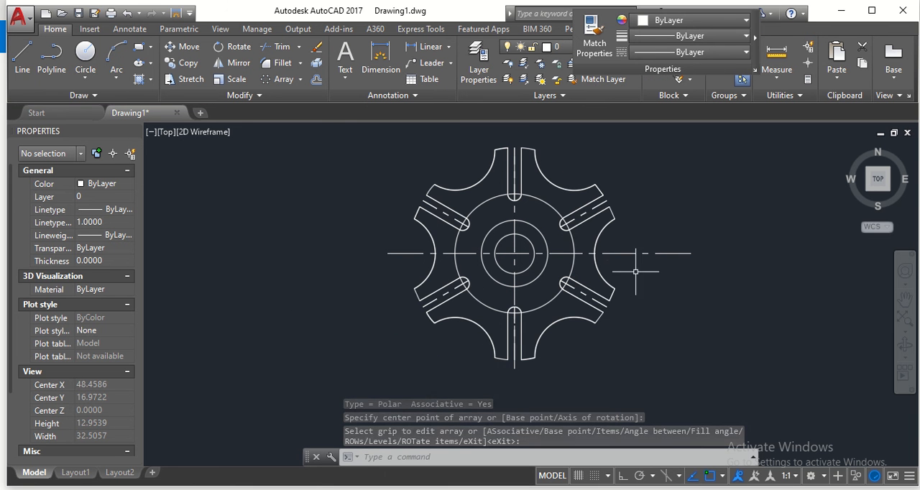
click(554, 208)
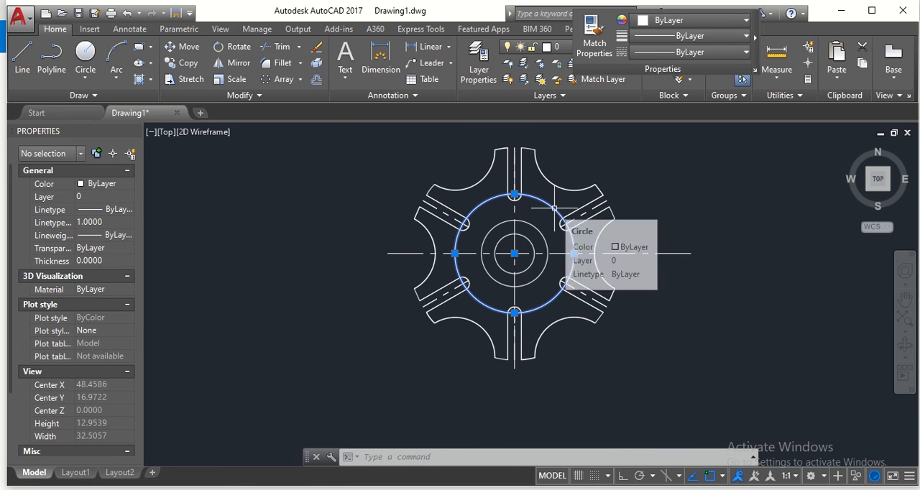
click(645, 54)
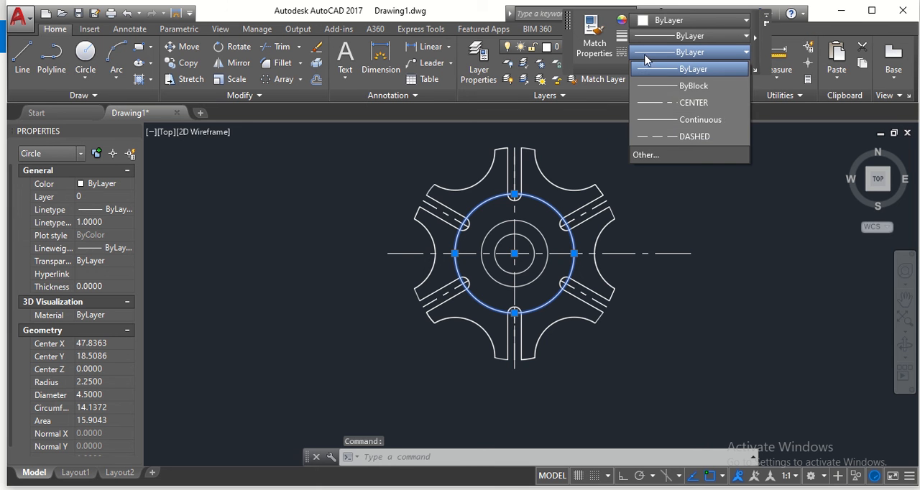
click(658, 102)
click(651, 169)
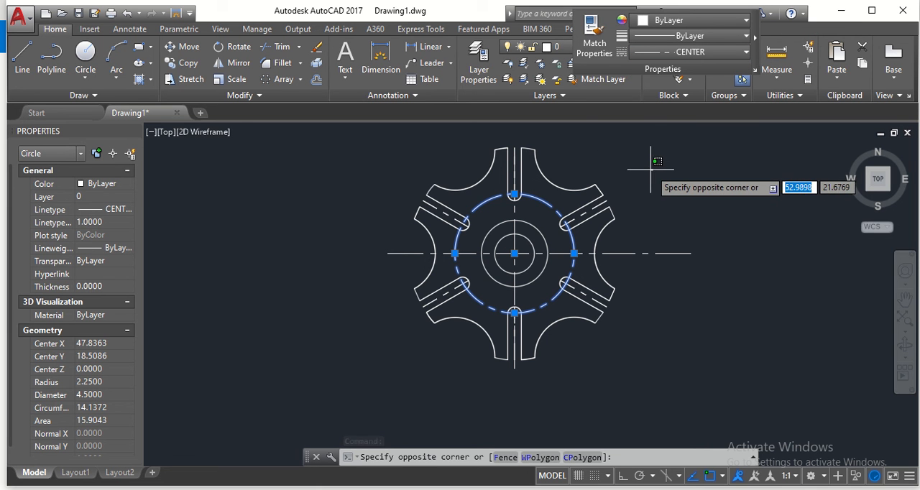
key(Escape)
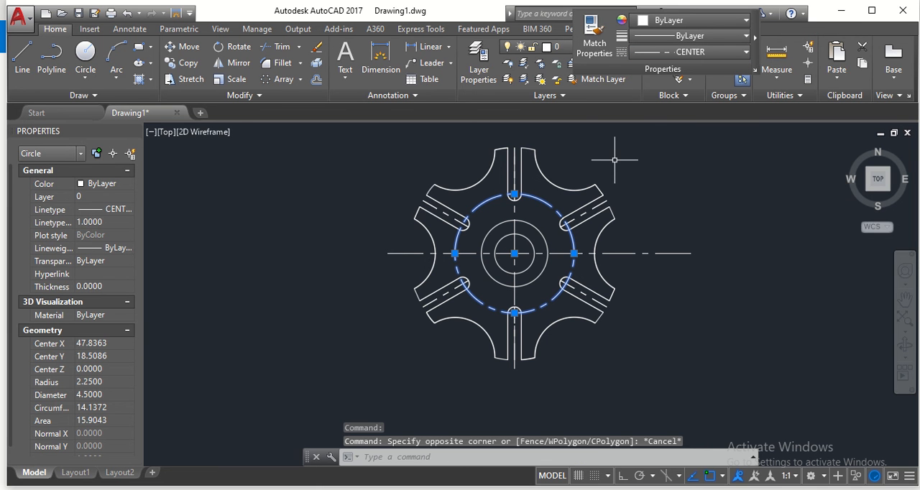
key(Escape)
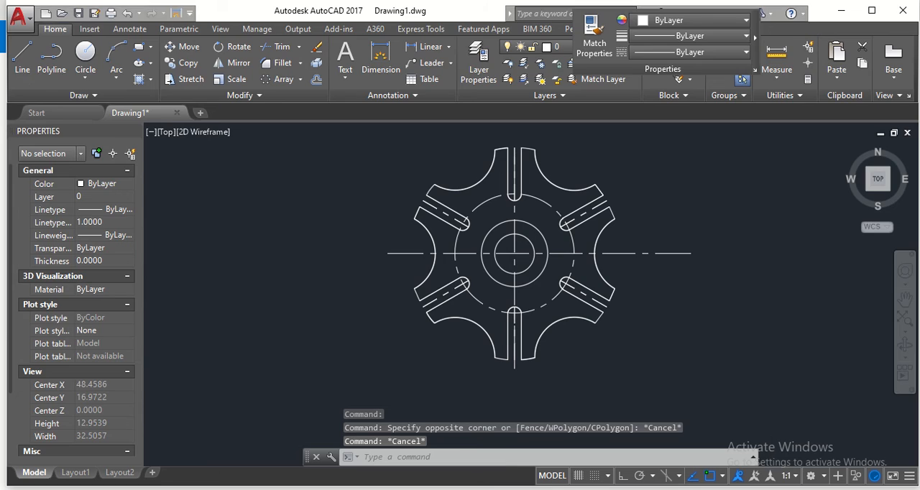
- Check the keyway dimensions in the reference image, return to the AutoCAD drawing and focus on the hub circles
key(alt+Tab)
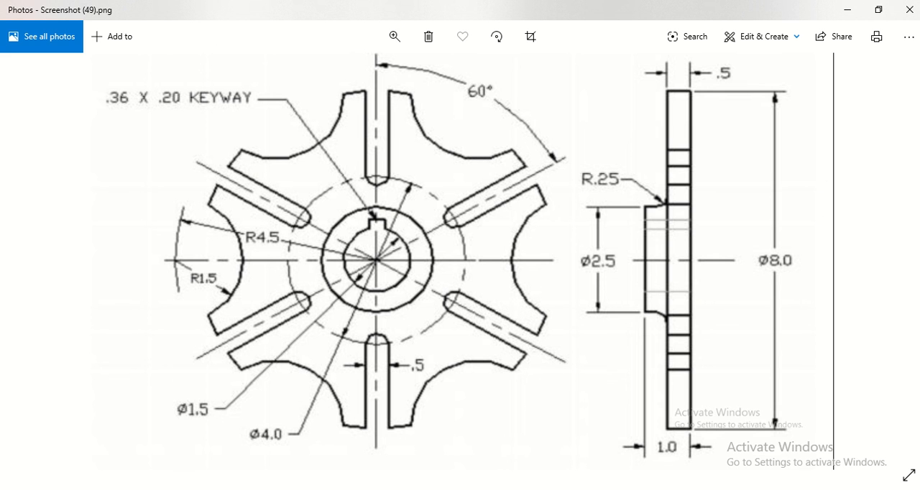
mouse_move(697, 489)
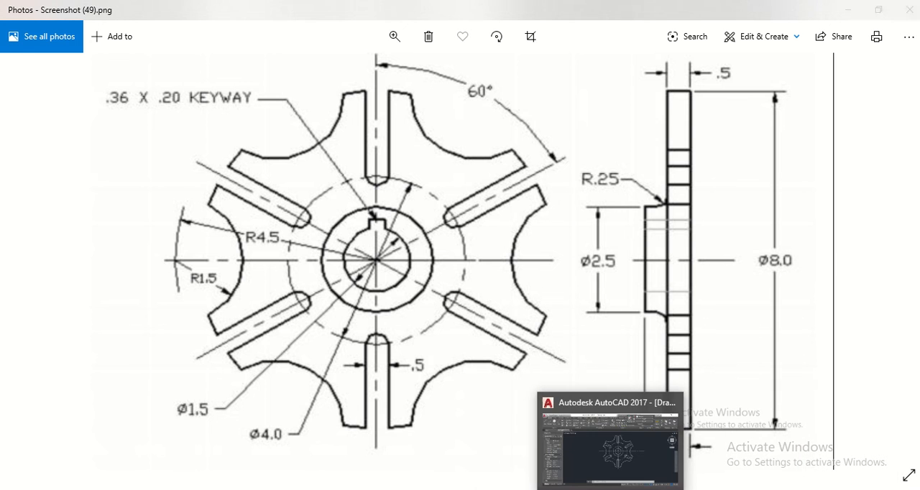
click(613, 489)
scroll(497, 237, up, 2)
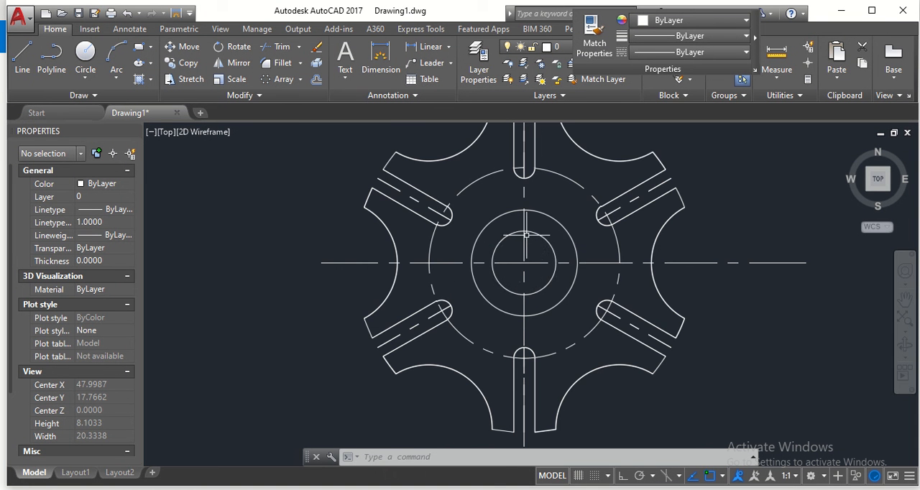
scroll(528, 232, up, 2)
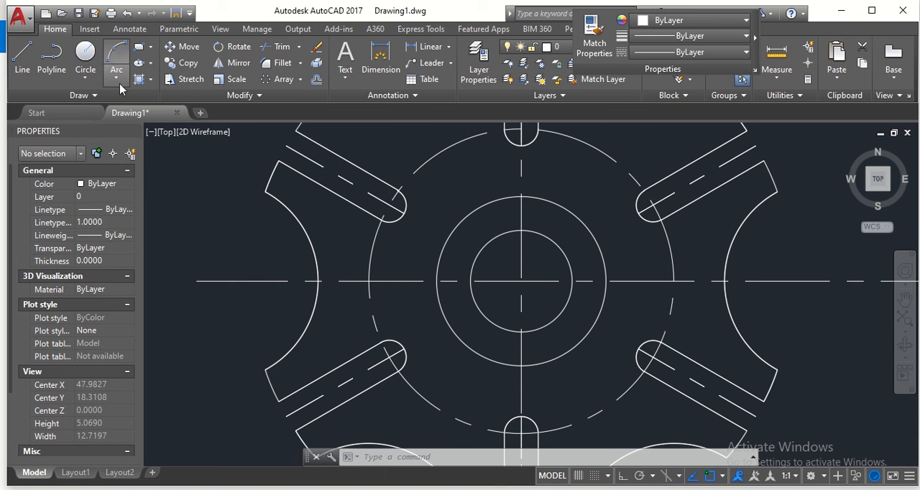
- Try drawing half the keyway from the bore's top quadrant with 0.2 and 0.18 lines and a side down to the bore, and undo it
click(32, 61)
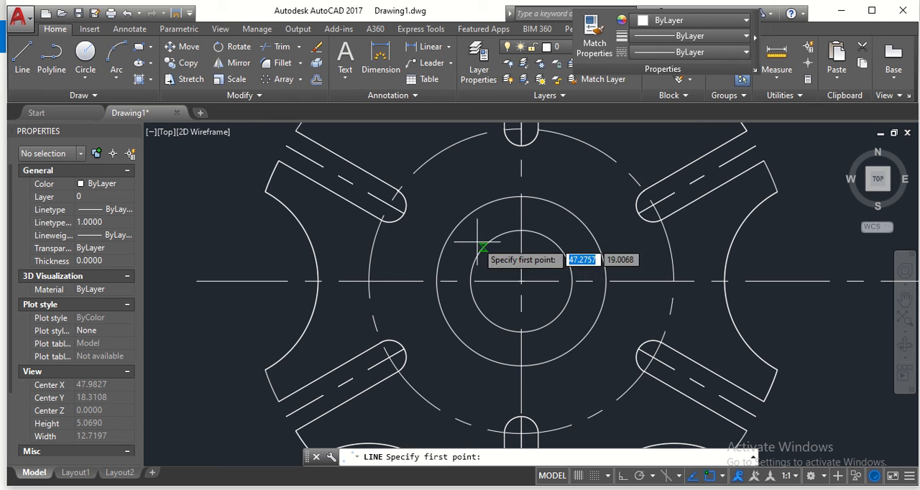
click(521, 231)
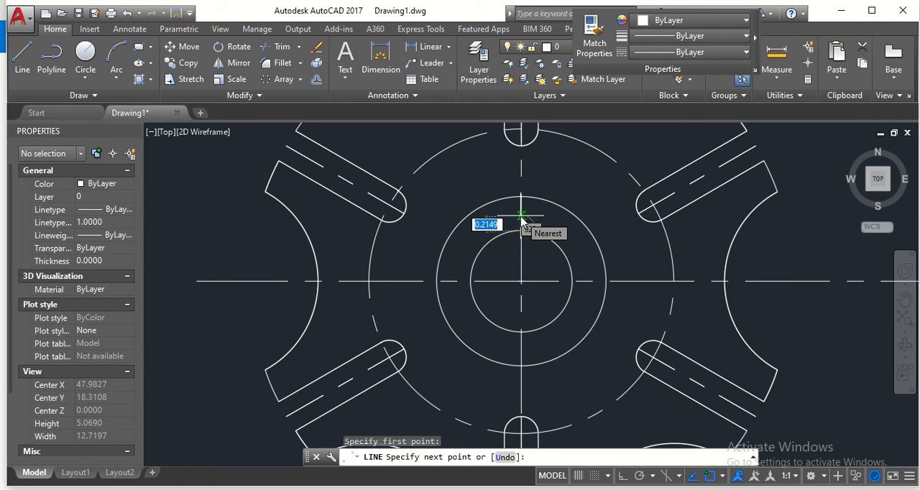
text(0.2)
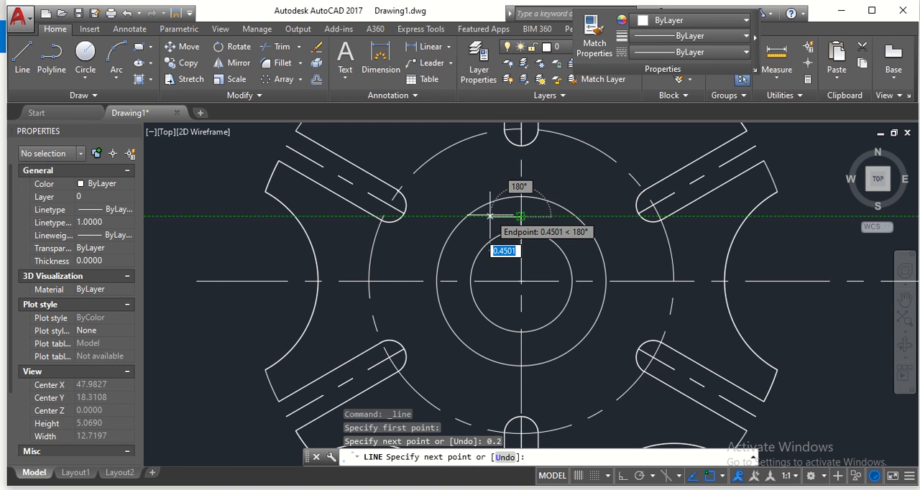
text(0)
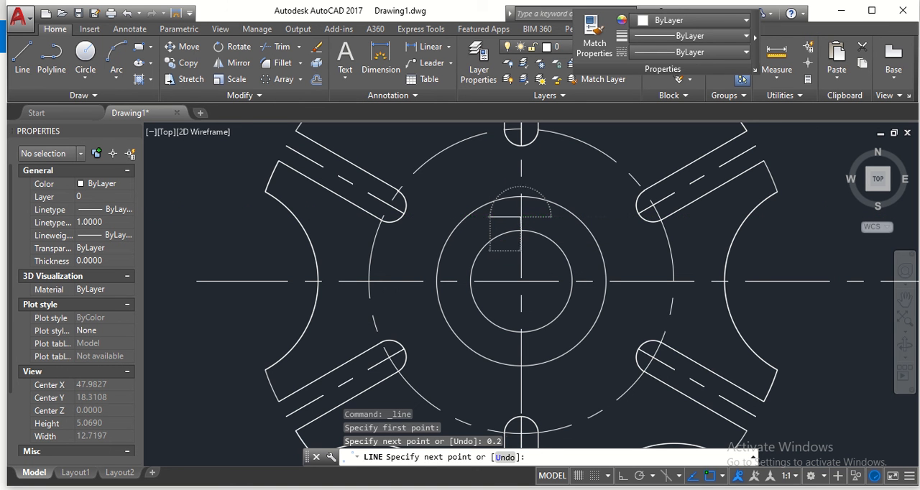
key(Return)
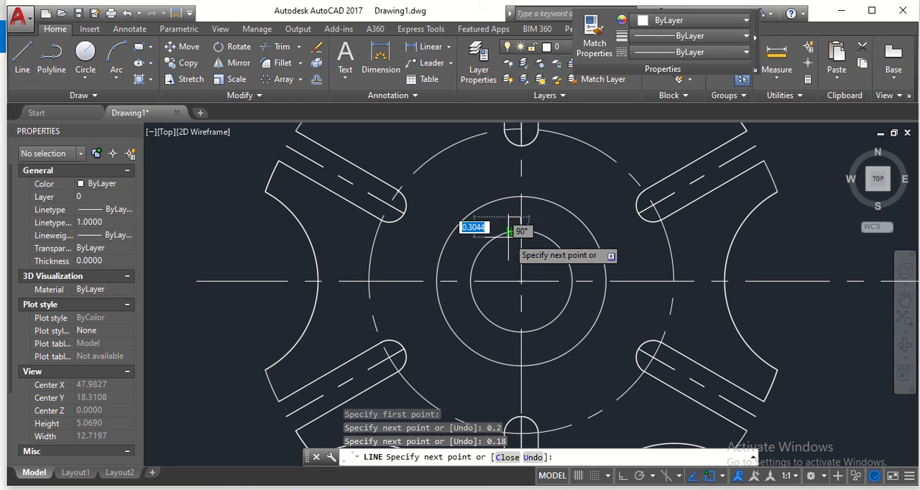
click(622, 476)
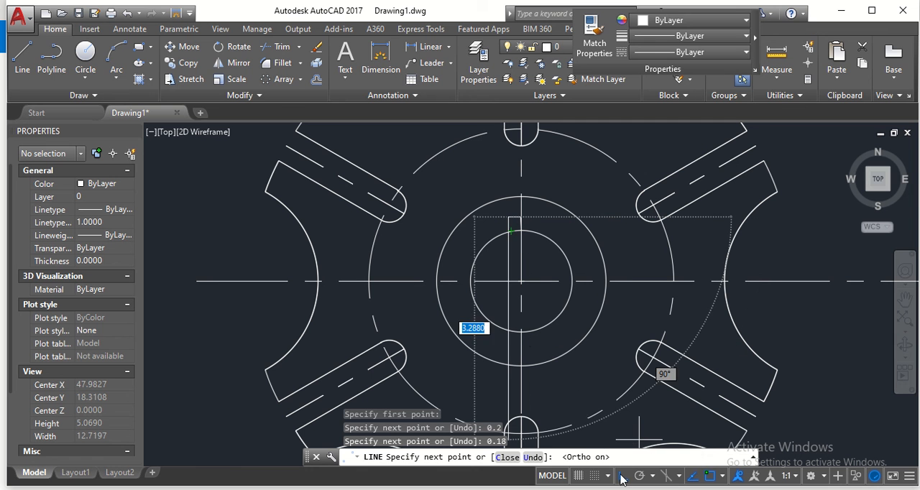
click(510, 231)
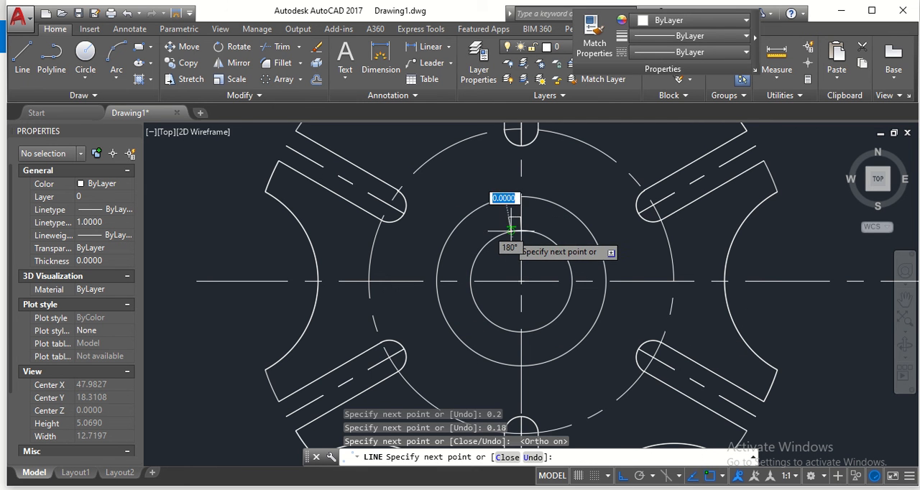
key(Escape)
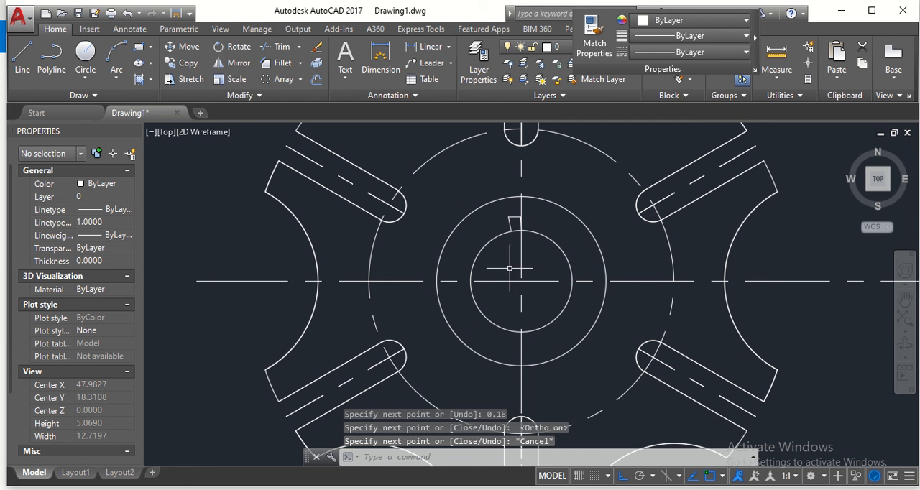
key(ctrl+z)
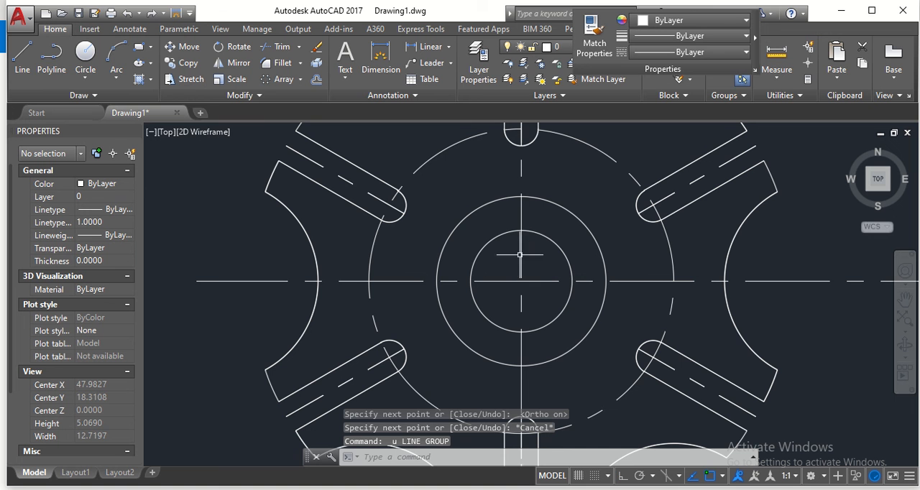
- With Ortho on, draw the keyway's left half from the bore's top quadrant: 0.1 up, 0.18 left, and a side down to the bore
click(23, 56)
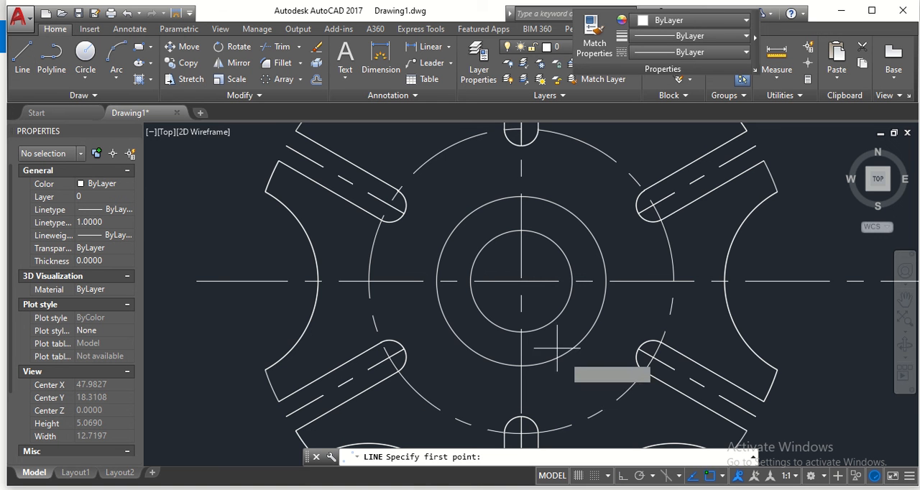
click(622, 475)
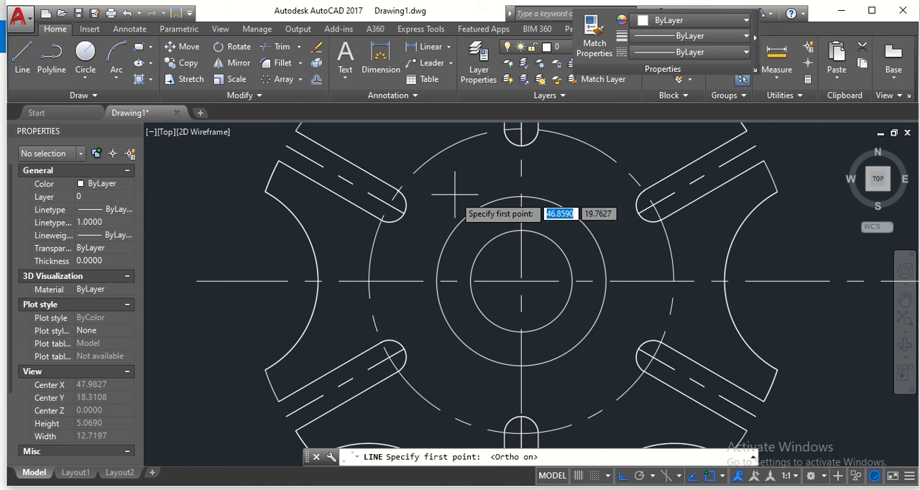
click(522, 230)
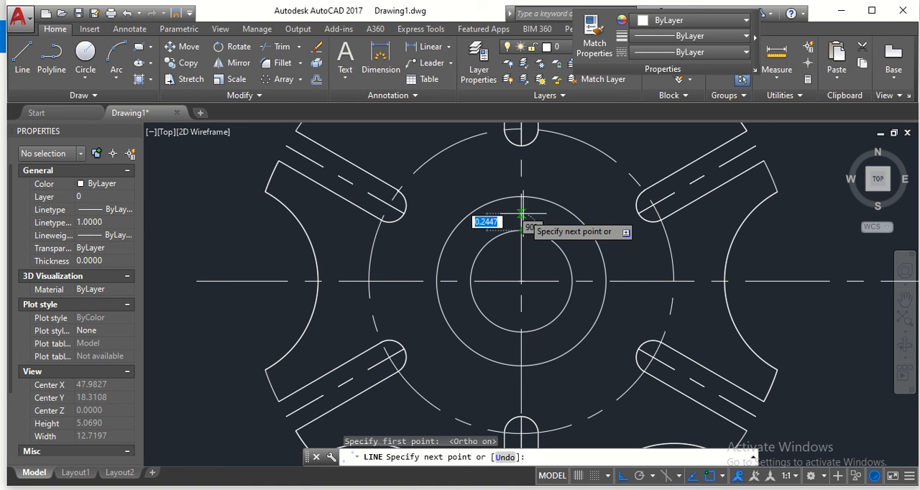
key(Return)
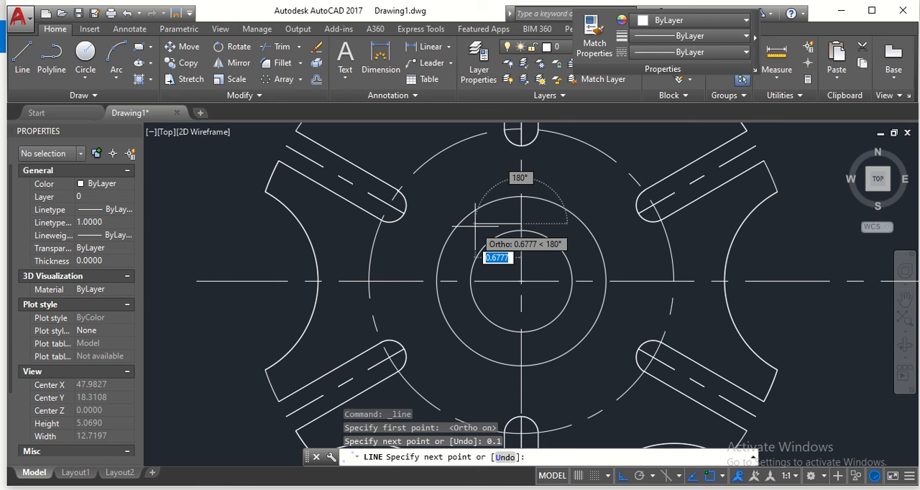
text(0.1)
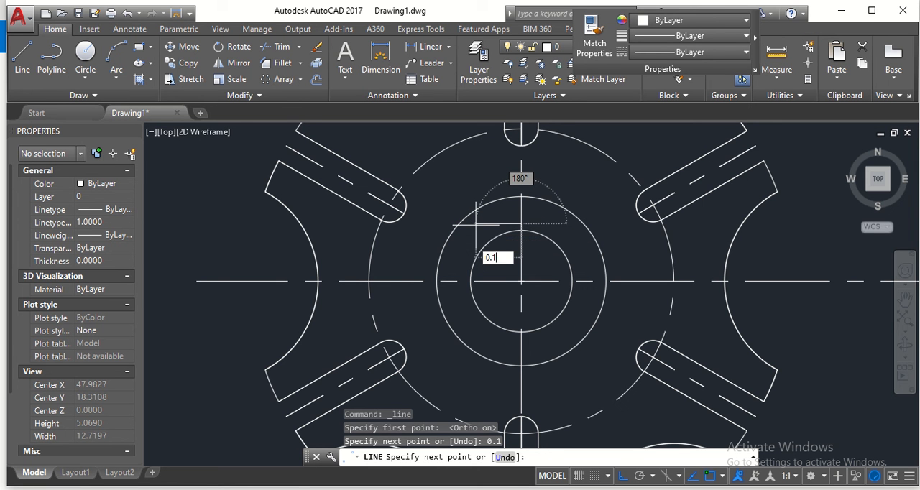
text(8)
key(Return)
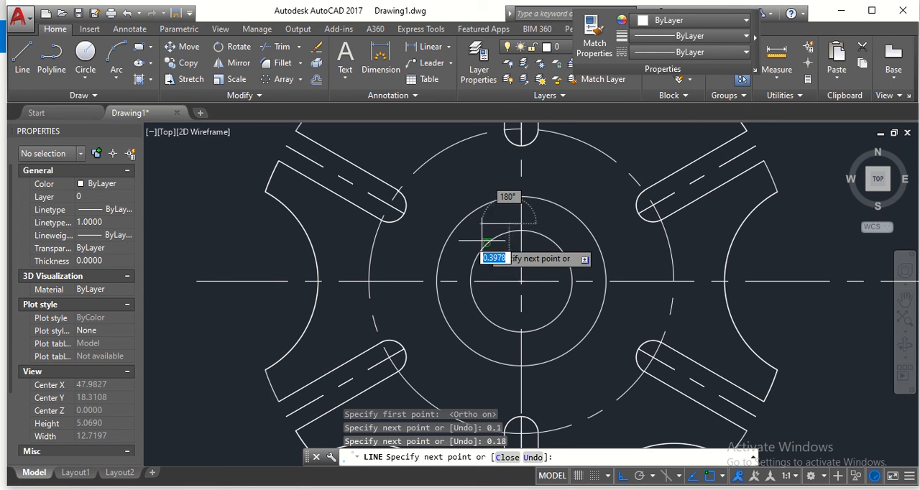
scroll(509, 228, up, 5)
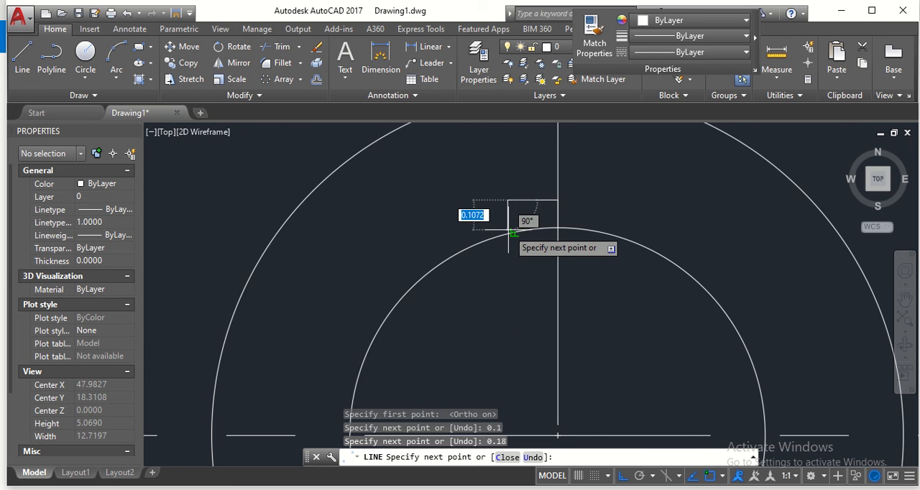
scroll(513, 232, up, 3)
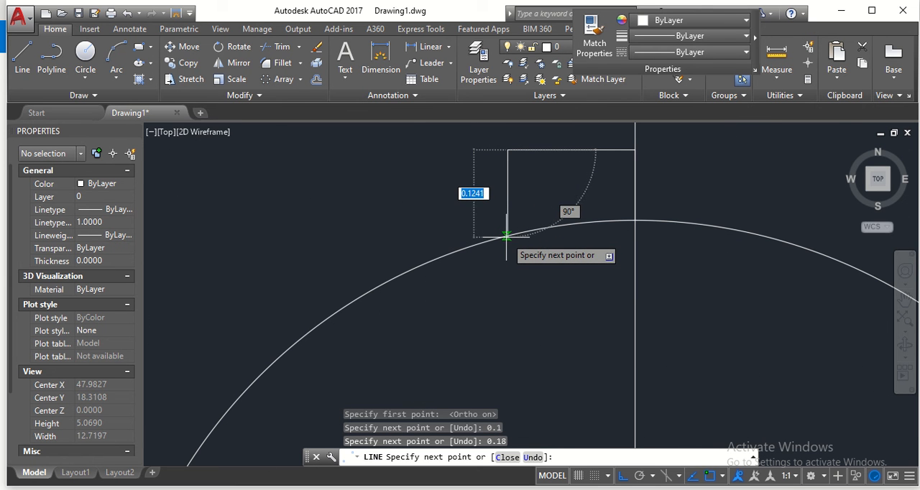
click(506, 236)
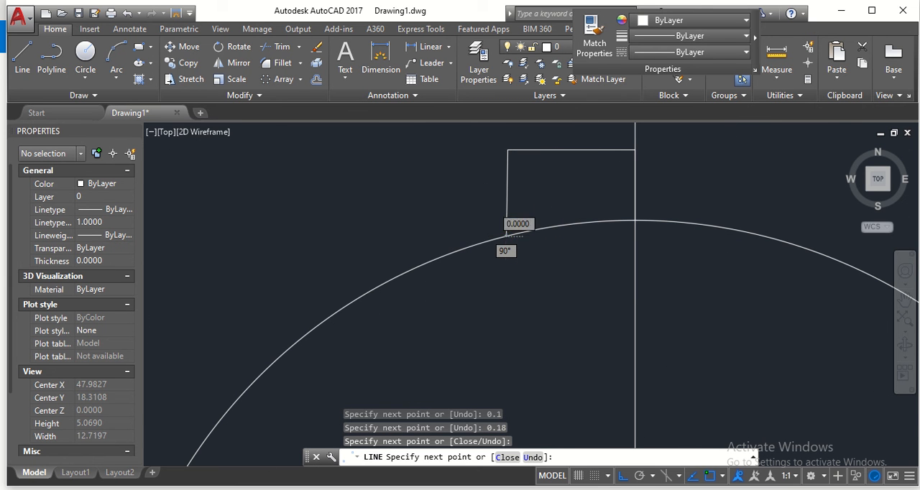
key(Escape)
- Draw the keyway's right half from its top edge at the centreline: 0.18 to the right and a side down to the bore
scroll(643, 198, down, 3)
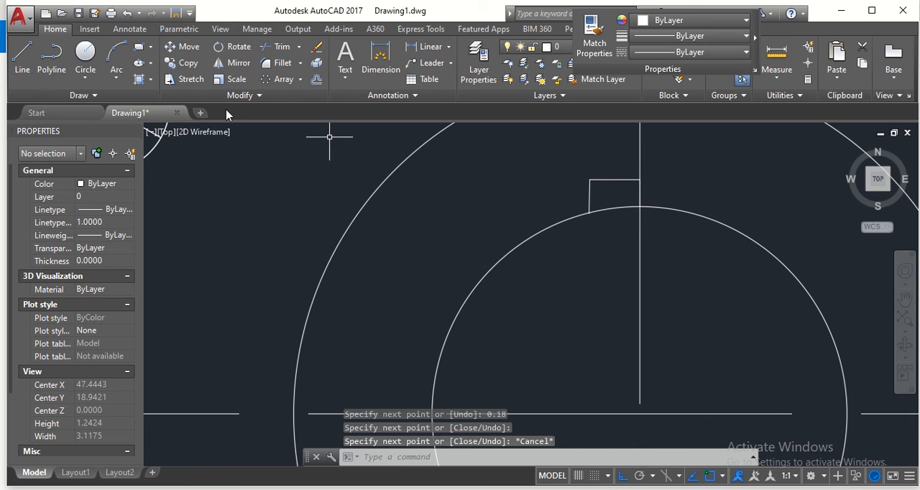
click(23, 58)
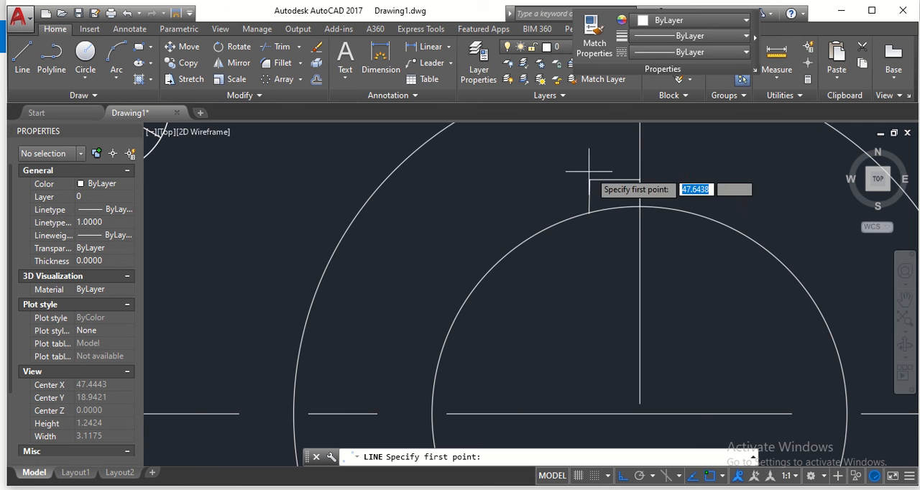
click(641, 179)
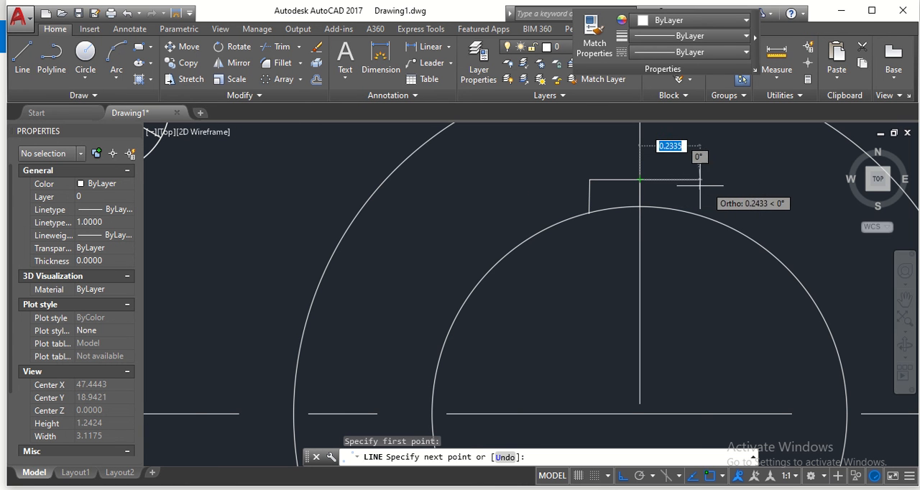
text(0.18)
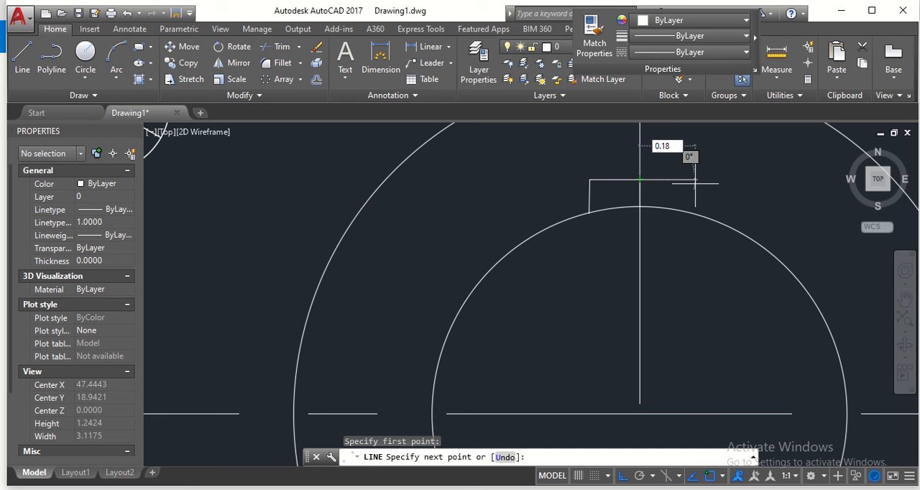
key(Return)
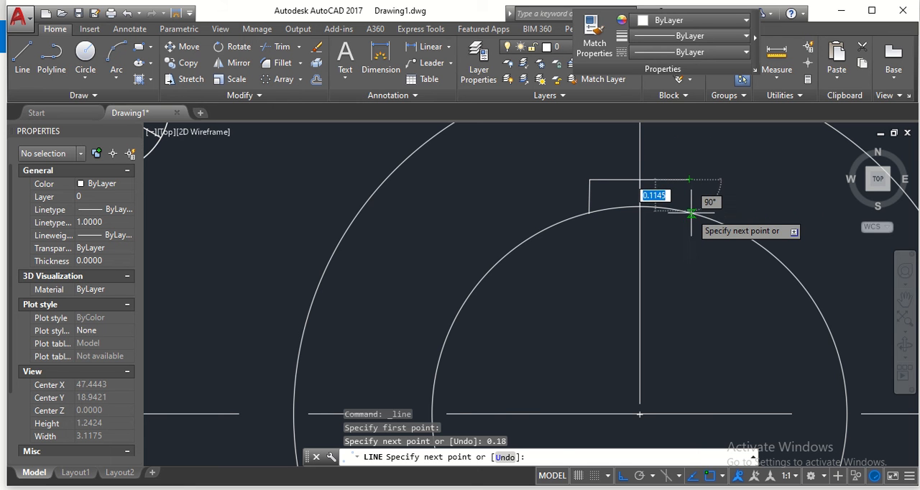
click(689, 214)
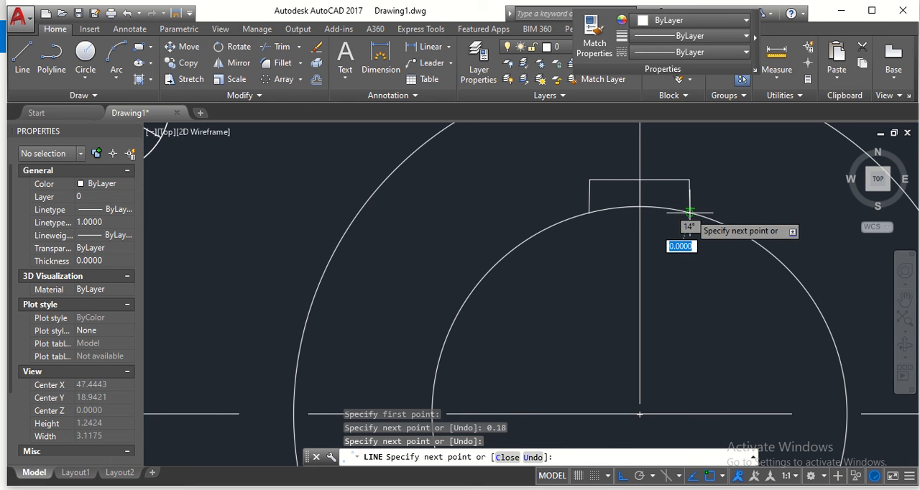
key(Escape)
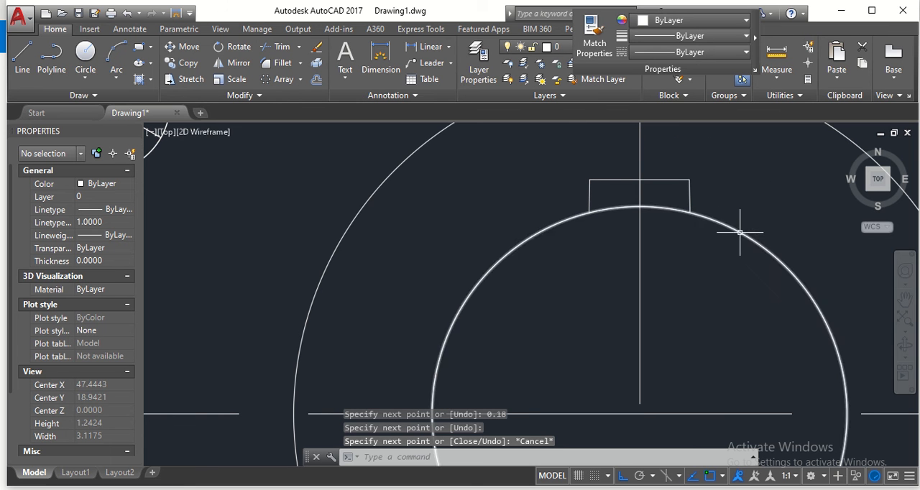
- Trim away the bore circle's arc on both sides of the centreline between the keyway's two sides
scroll(721, 229, down, 2)
middle_drag(735, 268, 677, 263)
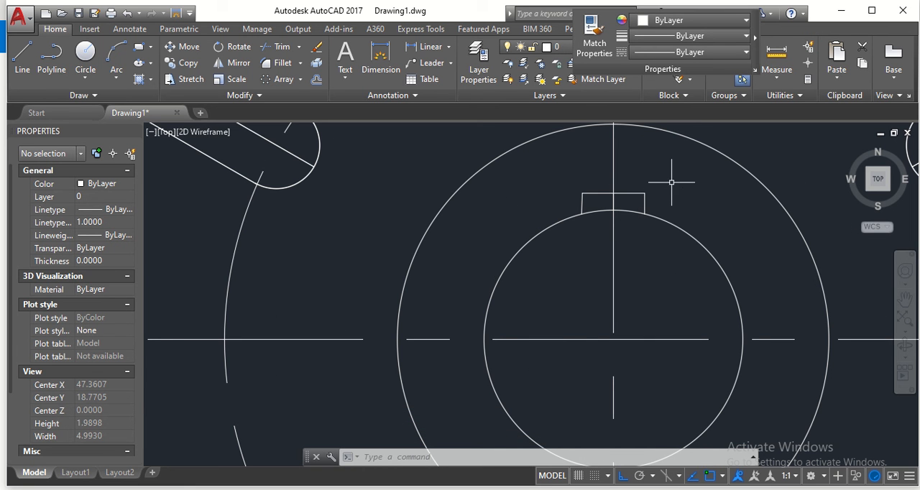
click(283, 49)
mouse_move(686, 170)
mouse_down()
mouse_move(501, 258)
mouse_move(494, 197)
mouse_up()
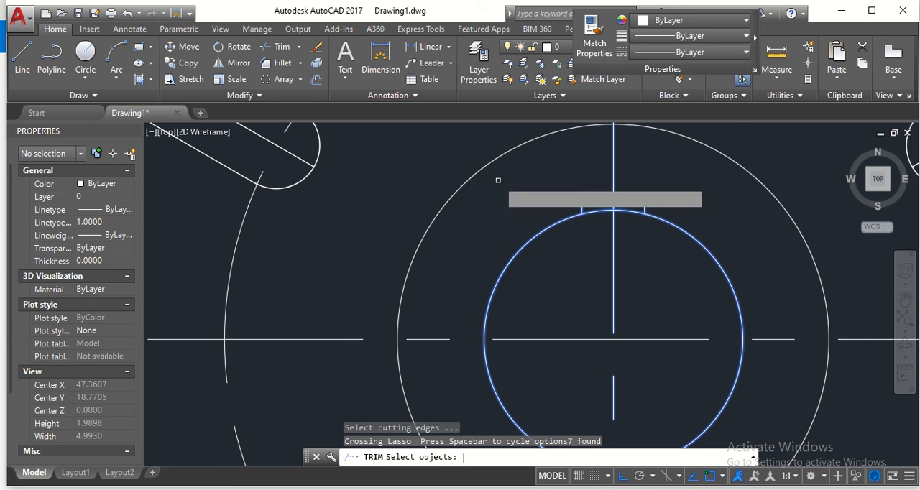
key(Return)
click(631, 213)
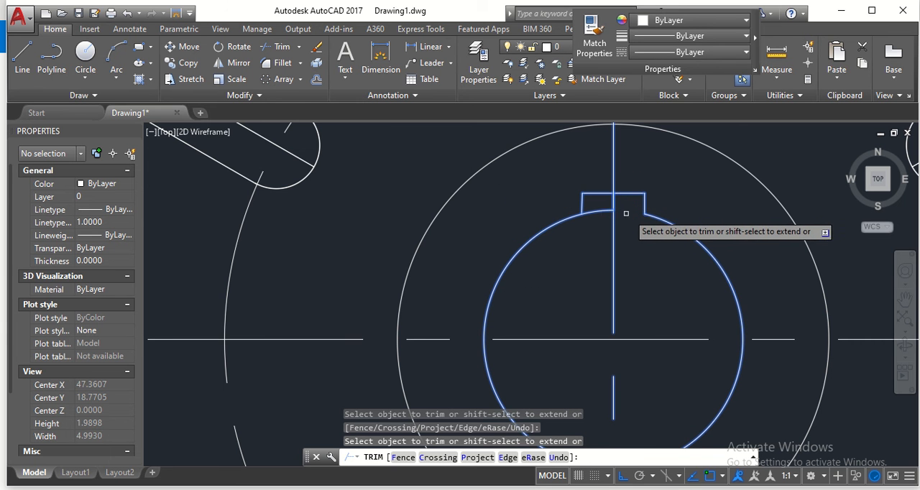
click(598, 211)
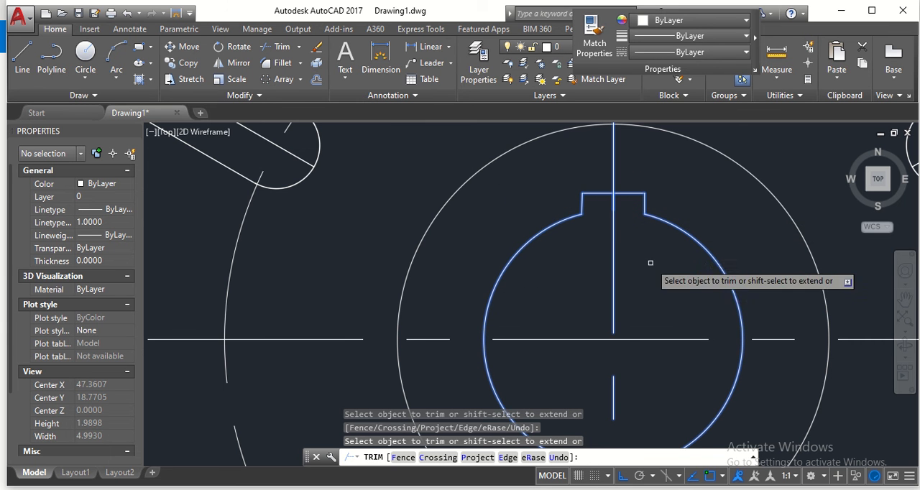
key(Escape)
- Compare the wheel's front view with the reference image in Photos and return to the AutoCAD drawing with the whole wheel in view
scroll(676, 229, down, 3)
scroll(680, 228, down, 4)
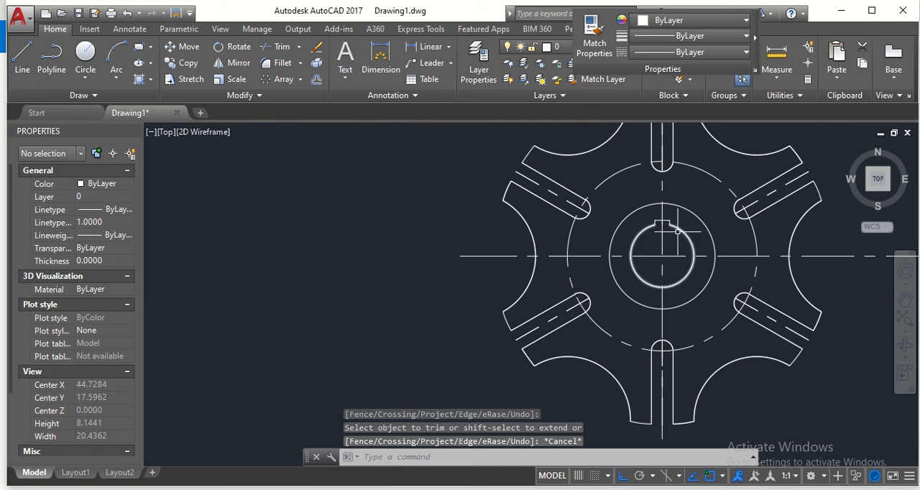
mouse_move(698, 250)
middle_down()
mouse_move(481, 237)
mouse_move(493, 217)
middle_up()
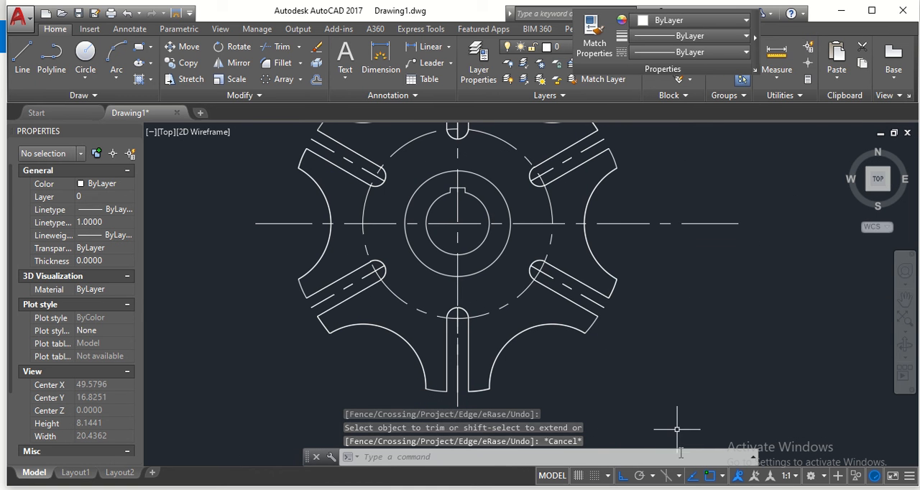
key(alt+Tab)
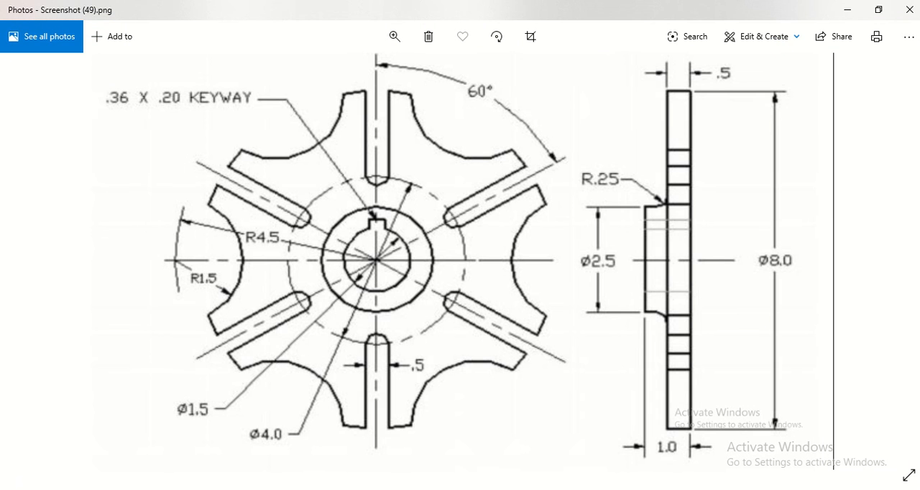
key(alt+Tab)
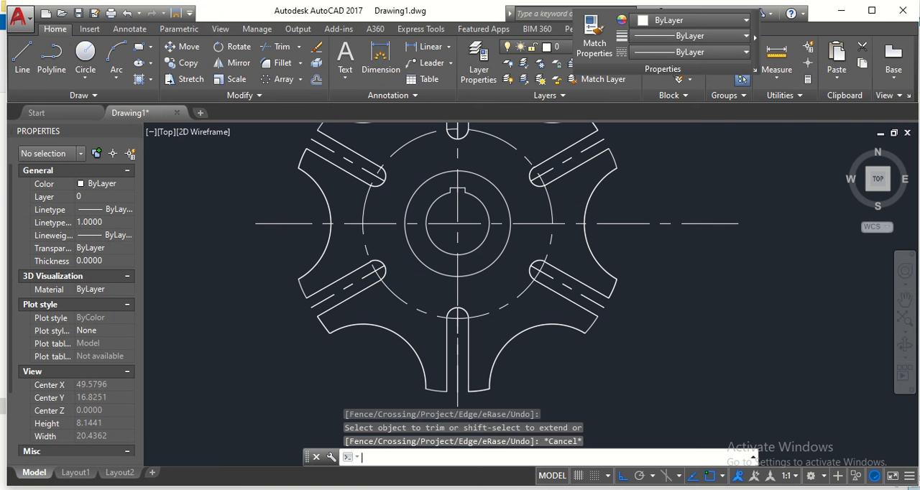
scroll(613, 296, down, 2)
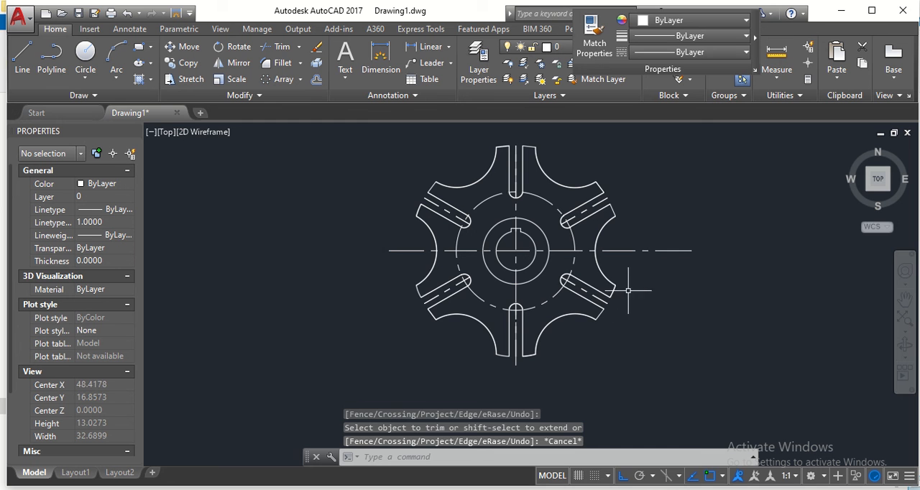
middle_drag(627, 290, 598, 305)
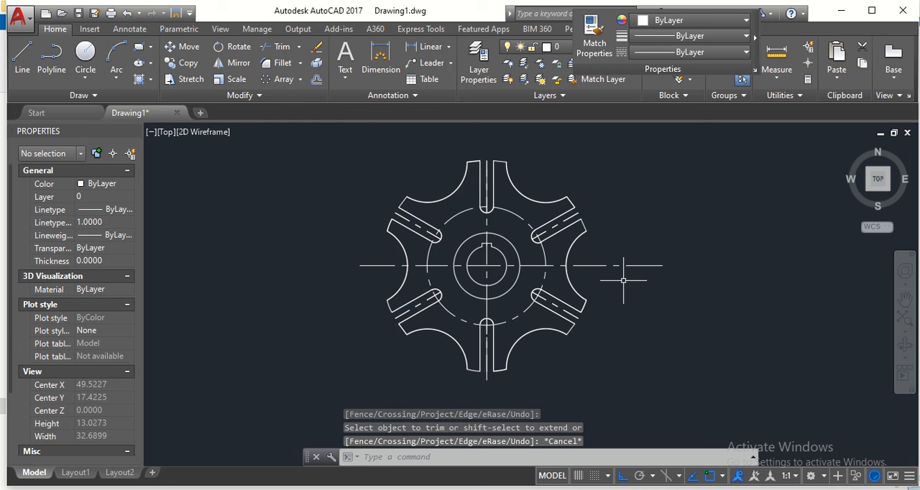